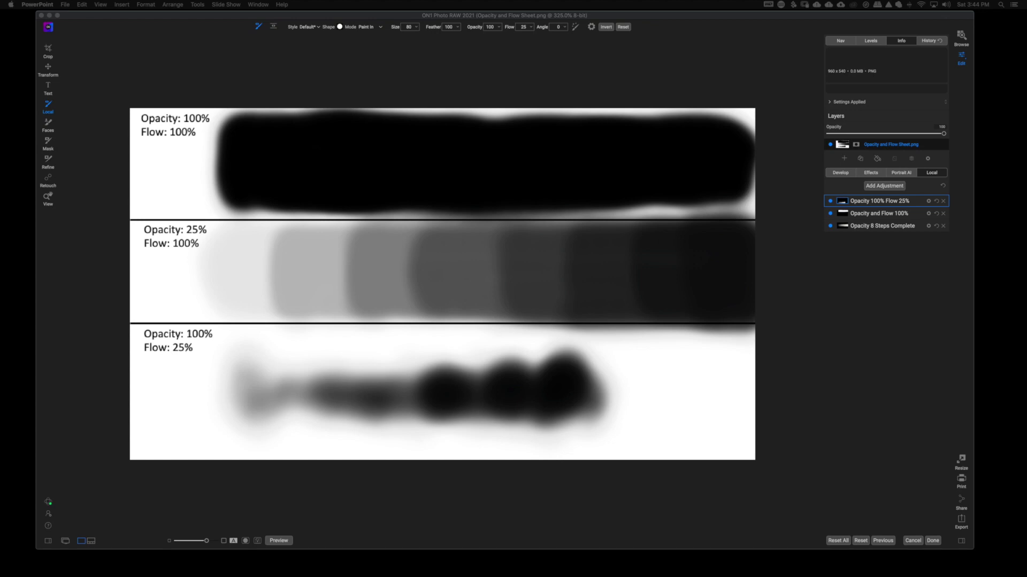
Try a brush dab over the palest block in the Opacity 25% row and undo it.
click(235, 277)
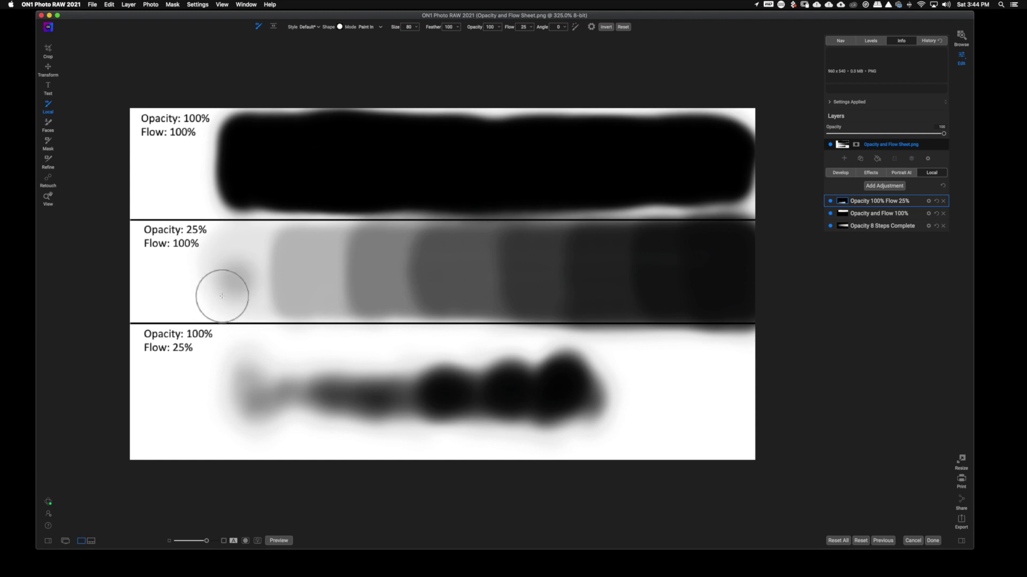
key(super+z)
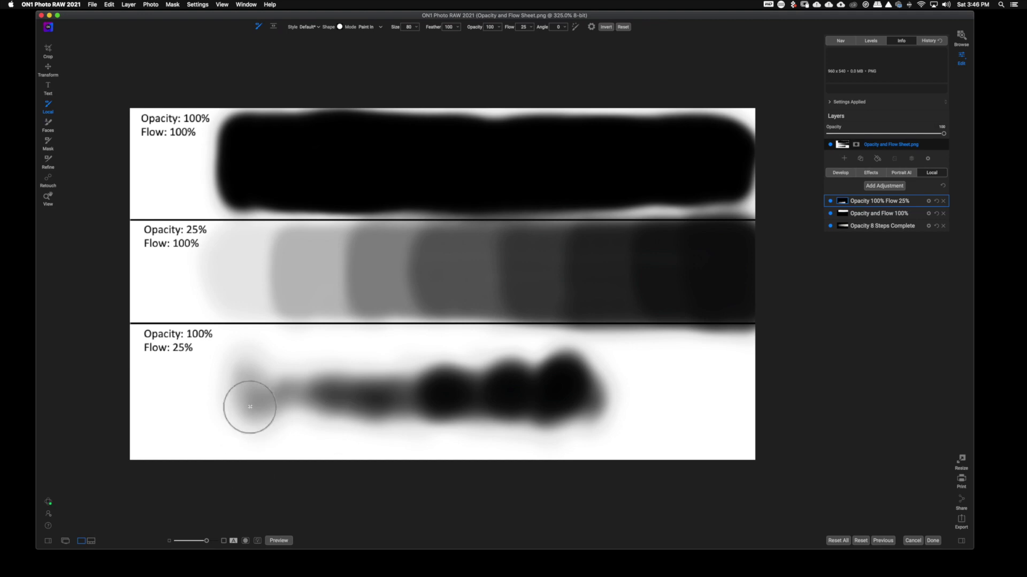
Paint circular and back-and-forth strokes in the Opacity 100%, Flow 25% row to build the black up gradually.
mouse_move(255, 405)
mouse_down()
mouse_move(247, 385)
mouse_move(241, 417)
mouse_move(281, 388)
mouse_move(285, 379)
mouse_move(261, 395)
mouse_move(269, 371)
mouse_move(257, 381)
mouse_move(264, 375)
mouse_move(258, 403)
mouse_move(281, 372)
mouse_move(268, 389)
mouse_up()
mouse_move(272, 434)
mouse_down()
mouse_move(731, 434)
mouse_move(717, 379)
mouse_move(647, 355)
mouse_move(633, 367)
mouse_move(639, 415)
mouse_move(652, 406)
mouse_move(651, 375)
mouse_move(643, 417)
mouse_move(651, 377)
mouse_move(668, 380)
mouse_move(664, 421)
mouse_move(695, 378)
mouse_move(711, 411)
mouse_up()
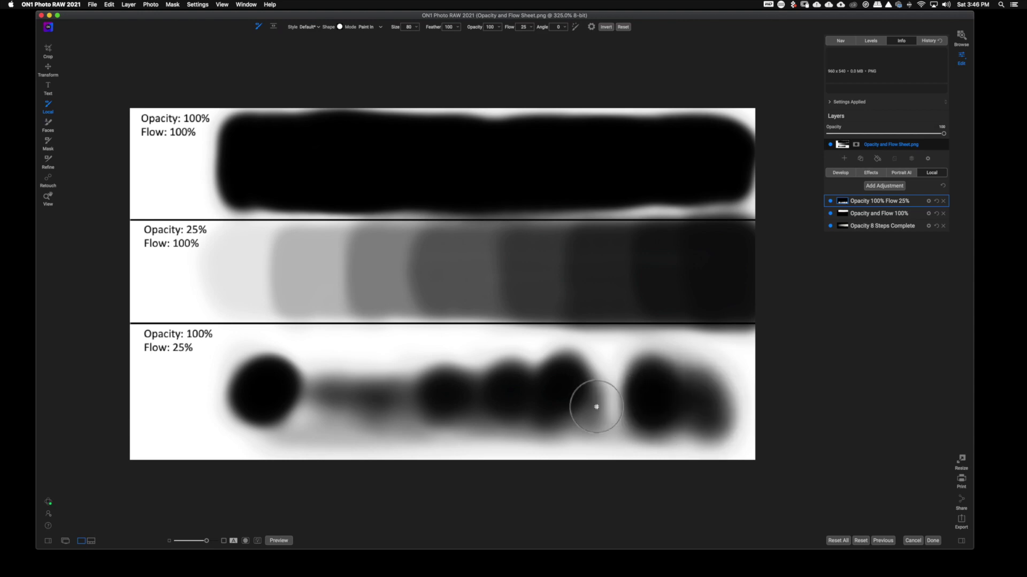
mouse_move(357, 369)
mouse_down()
mouse_move(332, 365)
mouse_move(477, 366)
mouse_move(354, 364)
mouse_move(462, 355)
mouse_move(345, 398)
mouse_move(314, 399)
mouse_up()
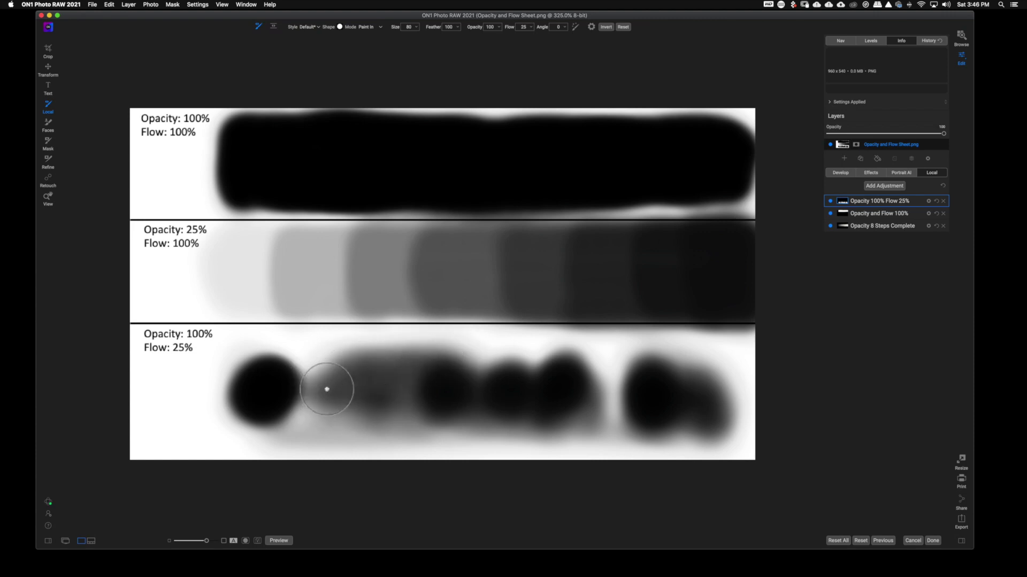
mouse_move(319, 362)
mouse_down()
mouse_move(465, 348)
mouse_move(412, 339)
mouse_move(323, 348)
mouse_move(451, 342)
mouse_move(403, 339)
mouse_move(319, 351)
mouse_move(474, 348)
mouse_move(291, 355)
mouse_move(442, 344)
mouse_move(462, 412)
mouse_up()
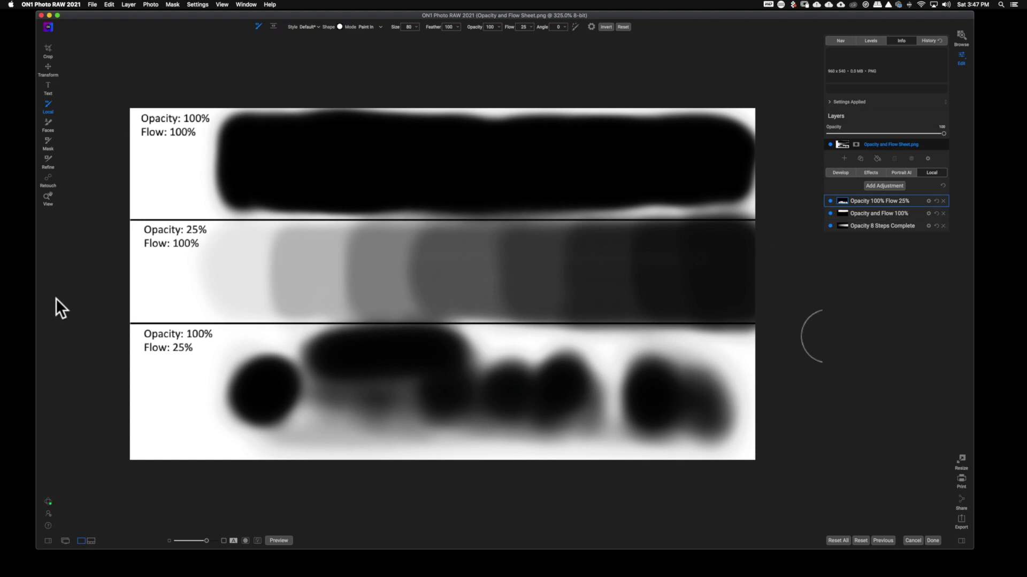
Hide the Opacity 8 Steps Complete adjustment and add a new adjustment that paints with red in Solid Paint mode.
click(829, 225)
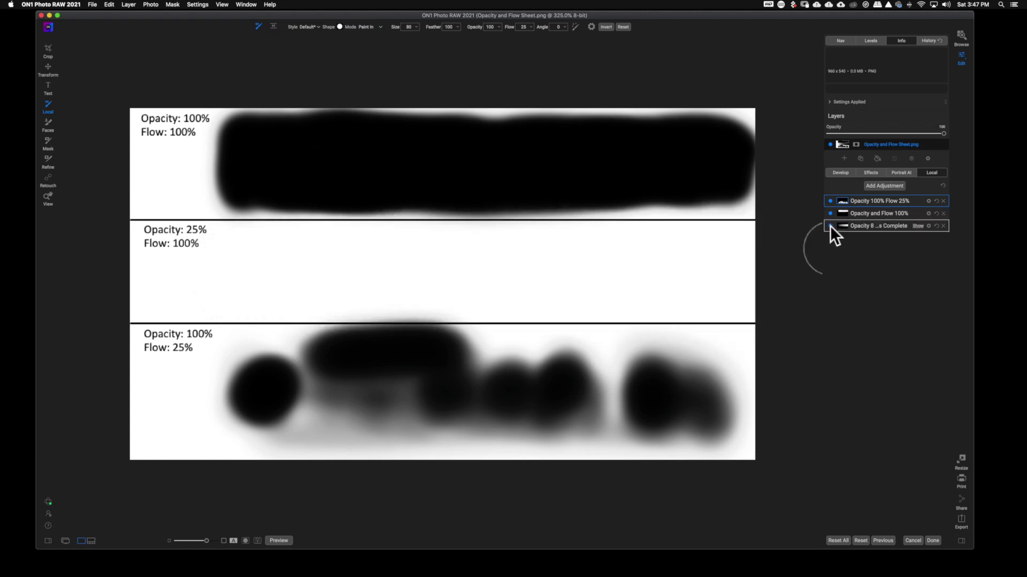
click(880, 185)
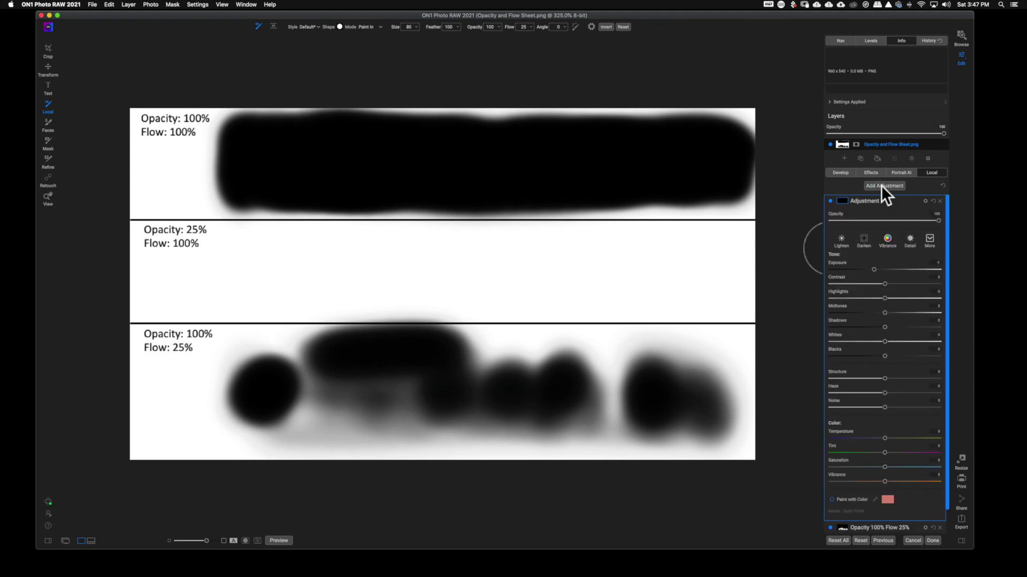
scroll(878, 340, down, 2)
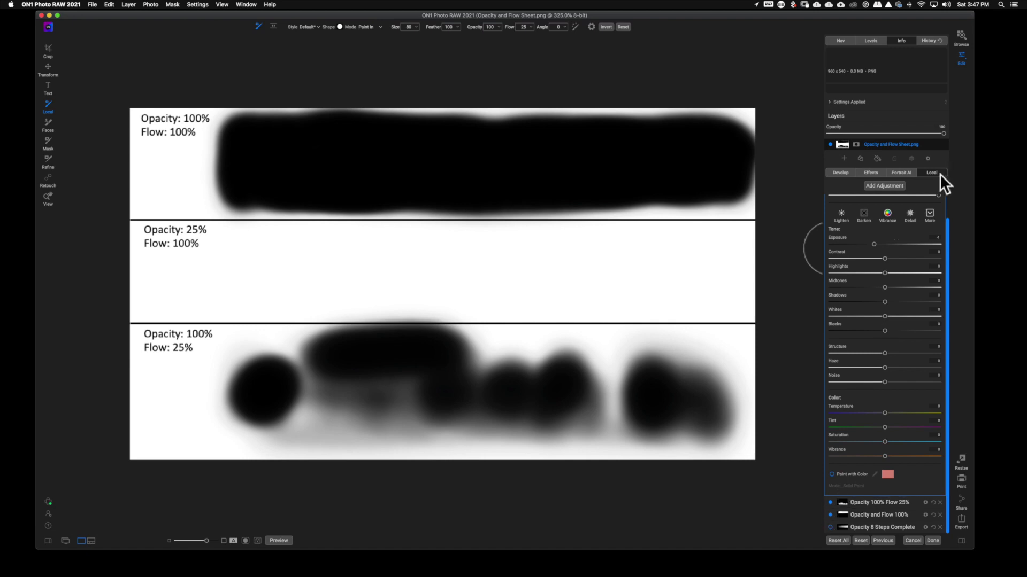
click(832, 474)
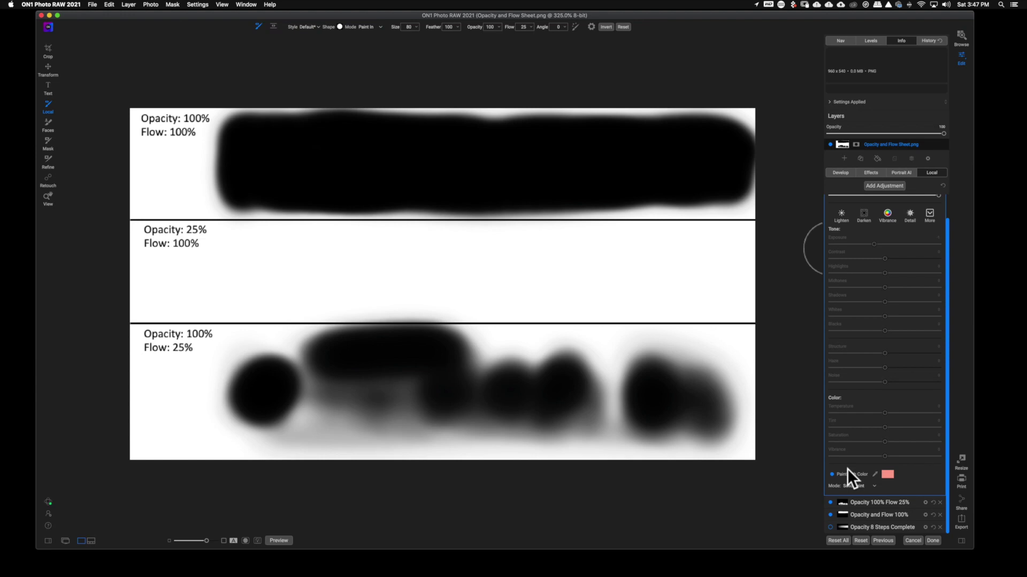
click(889, 475)
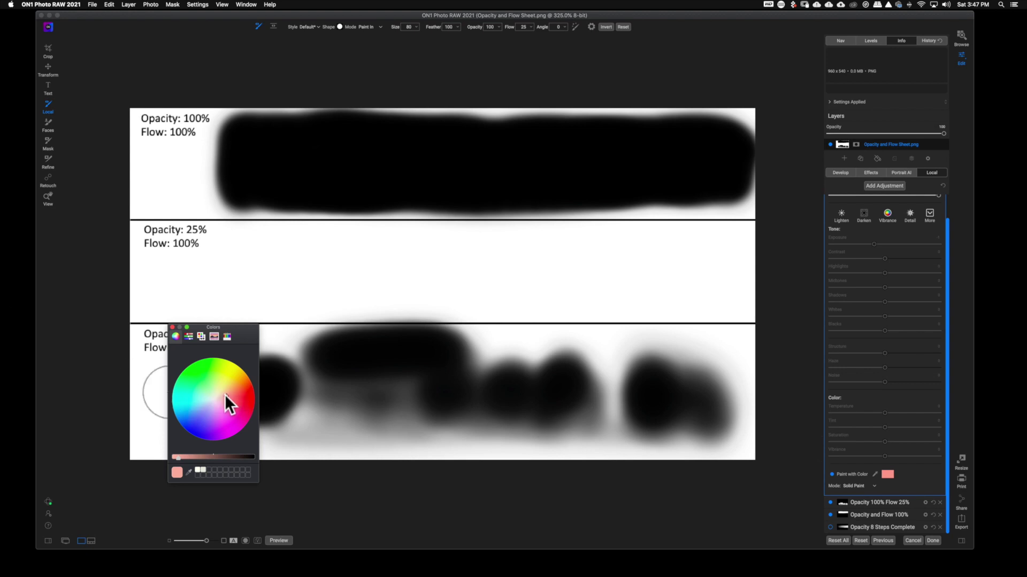
drag(227, 395, 243, 396)
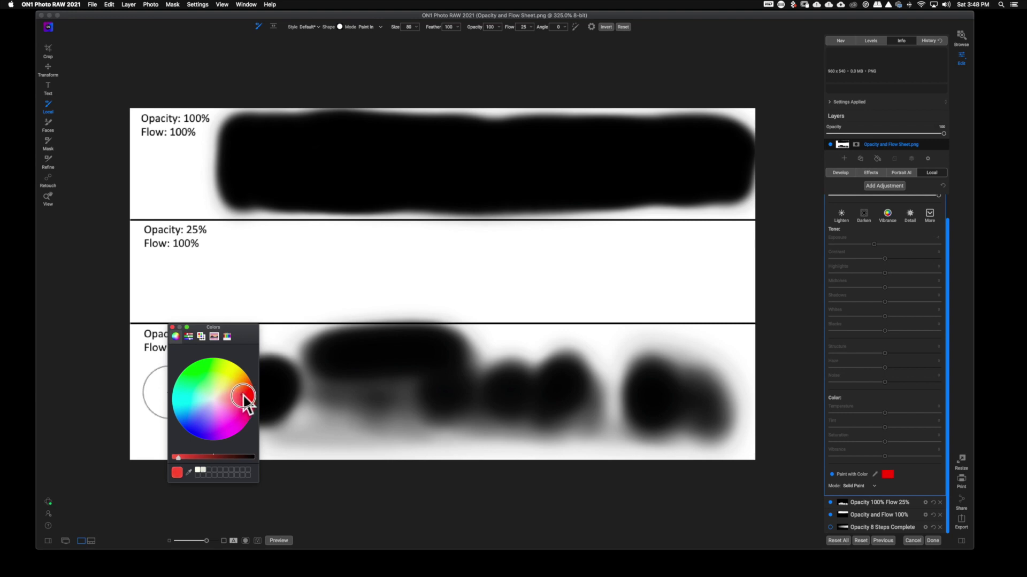
click(172, 327)
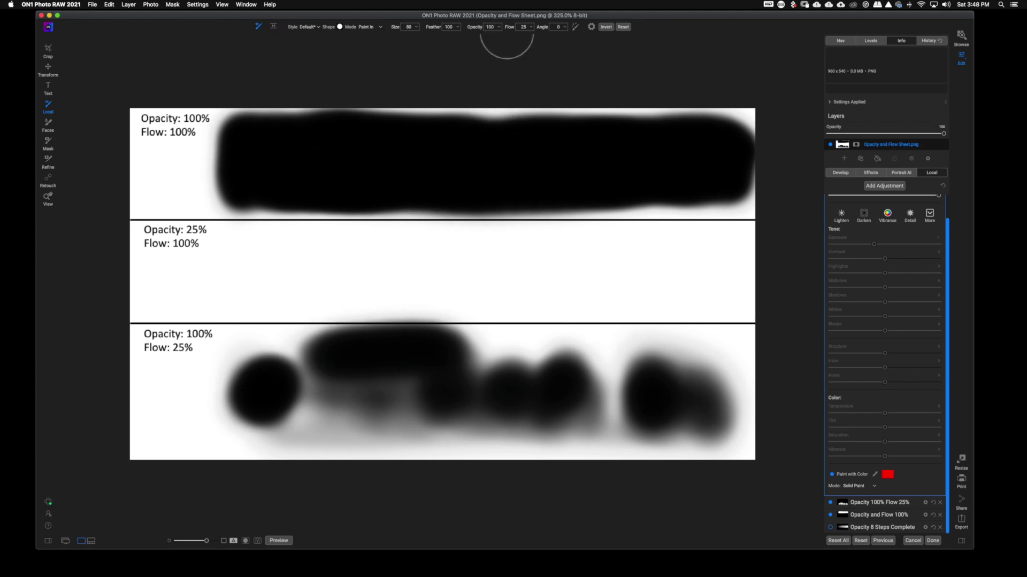
Paint overlapping red passes across the Opacity 25% row with brush opacity 25 and flow 100, starting each pass farther right.
click(491, 27)
key(BackSpace)
text(25)
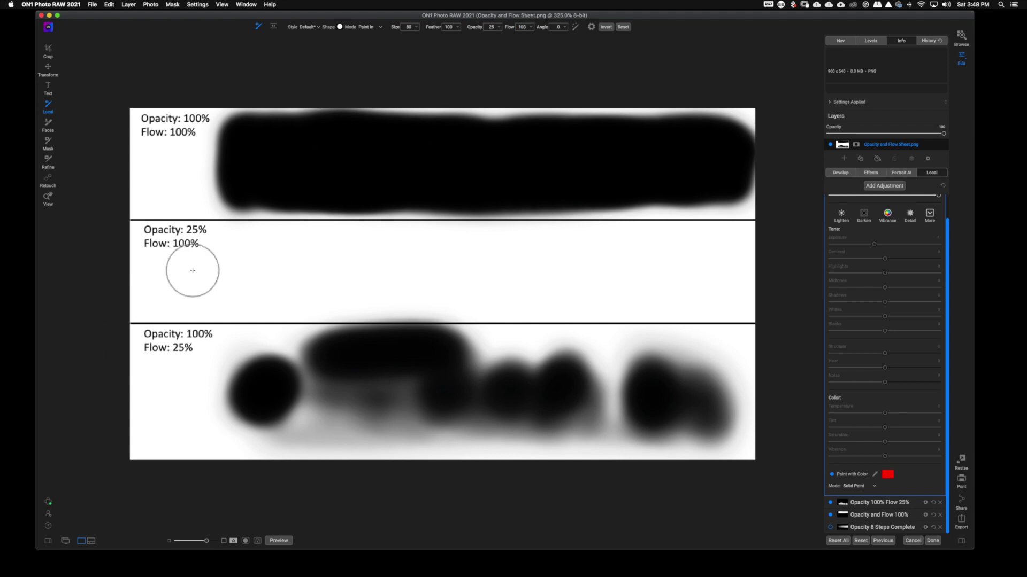
mouse_move(231, 257)
mouse_down()
mouse_move(246, 298)
mouse_move(265, 304)
mouse_move(281, 289)
mouse_move(262, 252)
mouse_move(280, 249)
mouse_move(380, 251)
mouse_move(303, 287)
mouse_move(448, 286)
mouse_move(404, 269)
mouse_move(318, 266)
mouse_move(192, 289)
mouse_move(279, 304)
mouse_move(394, 276)
mouse_move(445, 282)
mouse_move(248, 282)
mouse_move(304, 258)
mouse_move(370, 254)
mouse_move(492, 254)
mouse_move(328, 287)
mouse_move(574, 290)
mouse_move(544, 268)
mouse_move(336, 262)
mouse_move(500, 254)
mouse_move(702, 255)
mouse_move(515, 282)
mouse_move(729, 277)
mouse_move(725, 259)
mouse_move(667, 252)
mouse_move(626, 255)
mouse_move(625, 264)
mouse_move(730, 293)
mouse_move(354, 297)
mouse_move(223, 274)
mouse_move(401, 250)
mouse_move(560, 251)
mouse_up()
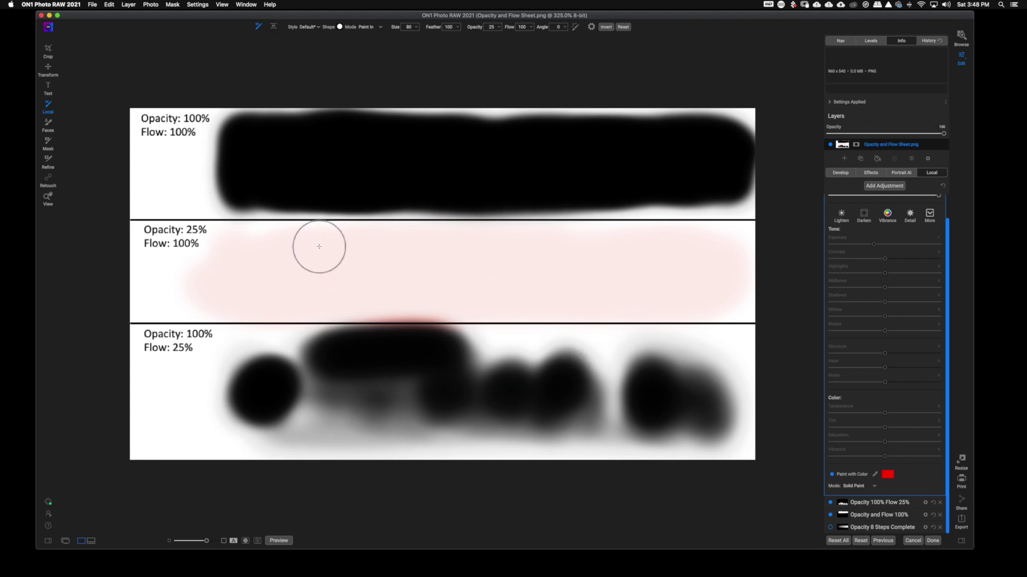
mouse_move(319, 246)
mouse_down()
mouse_move(315, 310)
mouse_move(316, 243)
mouse_move(320, 309)
mouse_move(332, 261)
mouse_move(430, 251)
mouse_move(524, 250)
mouse_move(348, 258)
mouse_move(354, 307)
mouse_move(453, 287)
mouse_move(537, 288)
mouse_move(305, 298)
mouse_move(455, 286)
mouse_move(626, 293)
mouse_move(624, 302)
mouse_move(458, 311)
mouse_move(735, 303)
mouse_move(708, 279)
mouse_move(482, 274)
mouse_move(517, 249)
mouse_move(758, 255)
mouse_move(741, 305)
mouse_move(614, 311)
mouse_move(740, 290)
mouse_up()
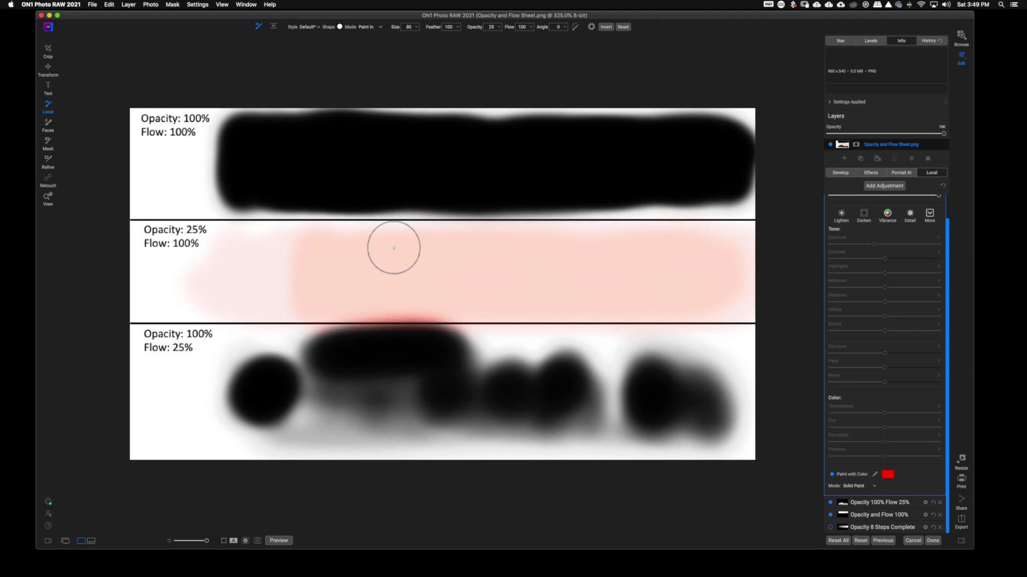
mouse_move(393, 248)
mouse_down()
mouse_move(399, 300)
mouse_move(402, 242)
mouse_move(534, 247)
mouse_move(443, 268)
mouse_move(422, 303)
mouse_move(506, 287)
mouse_move(517, 291)
mouse_move(424, 302)
mouse_move(617, 293)
mouse_move(530, 291)
mouse_move(648, 262)
mouse_move(507, 253)
mouse_move(729, 248)
mouse_move(589, 266)
mouse_move(695, 270)
mouse_move(651, 289)
mouse_move(664, 297)
mouse_move(726, 281)
mouse_move(736, 256)
mouse_move(741, 313)
mouse_move(727, 248)
mouse_up()
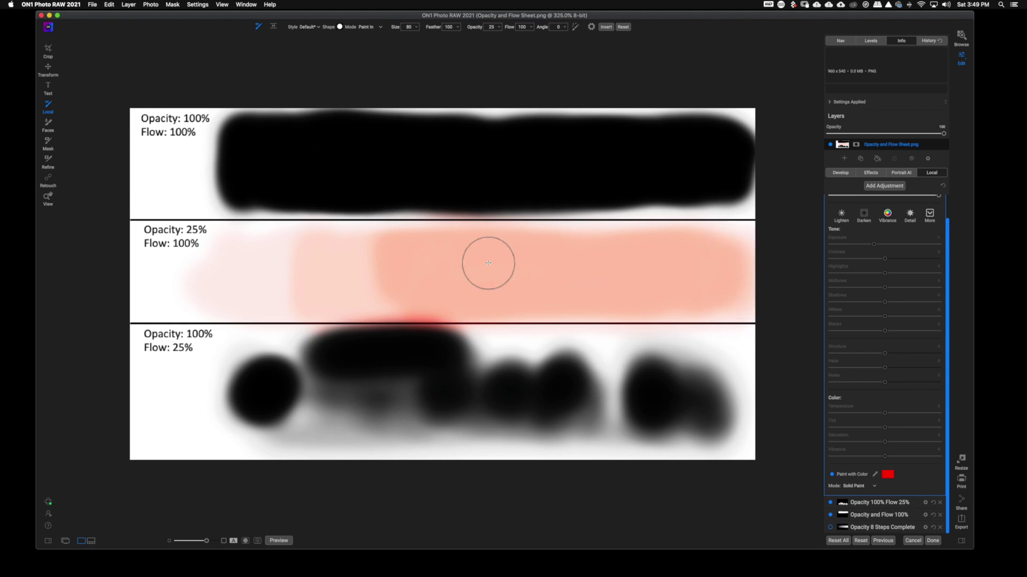
mouse_move(485, 245)
mouse_down()
mouse_move(481, 328)
mouse_move(485, 247)
mouse_move(763, 252)
mouse_move(762, 291)
mouse_move(558, 298)
mouse_move(509, 286)
mouse_move(724, 278)
mouse_move(535, 270)
mouse_move(550, 240)
mouse_move(557, 318)
mouse_move(541, 236)
mouse_move(678, 243)
mouse_move(749, 260)
mouse_move(668, 293)
mouse_move(586, 290)
mouse_move(699, 284)
mouse_move(680, 273)
mouse_move(568, 275)
mouse_move(652, 297)
mouse_move(733, 294)
mouse_move(733, 242)
mouse_up()
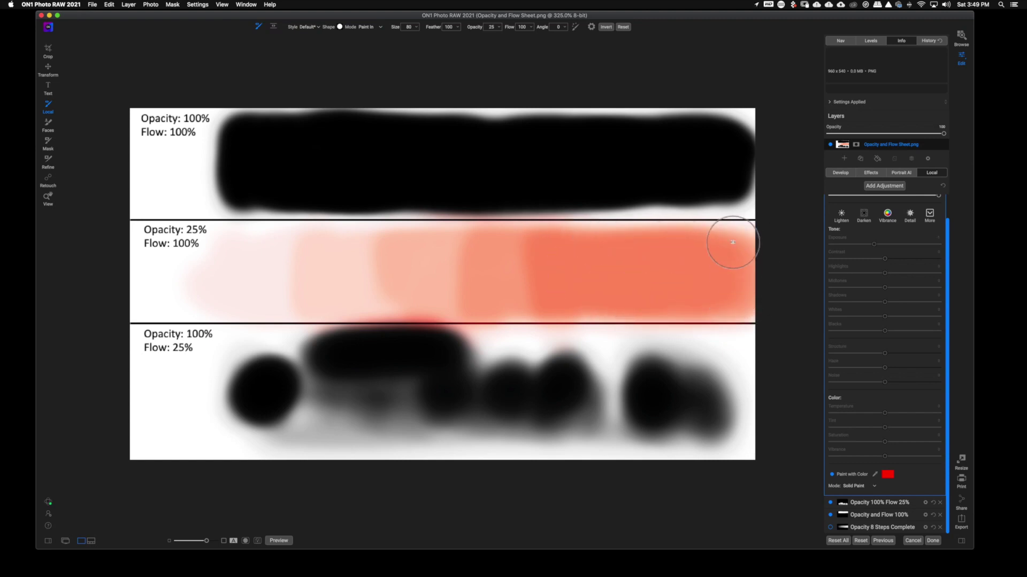
mouse_move(610, 242)
mouse_down()
mouse_move(622, 280)
mouse_move(623, 261)
mouse_move(660, 242)
mouse_move(728, 252)
mouse_move(743, 304)
mouse_move(649, 293)
mouse_move(652, 280)
mouse_up()
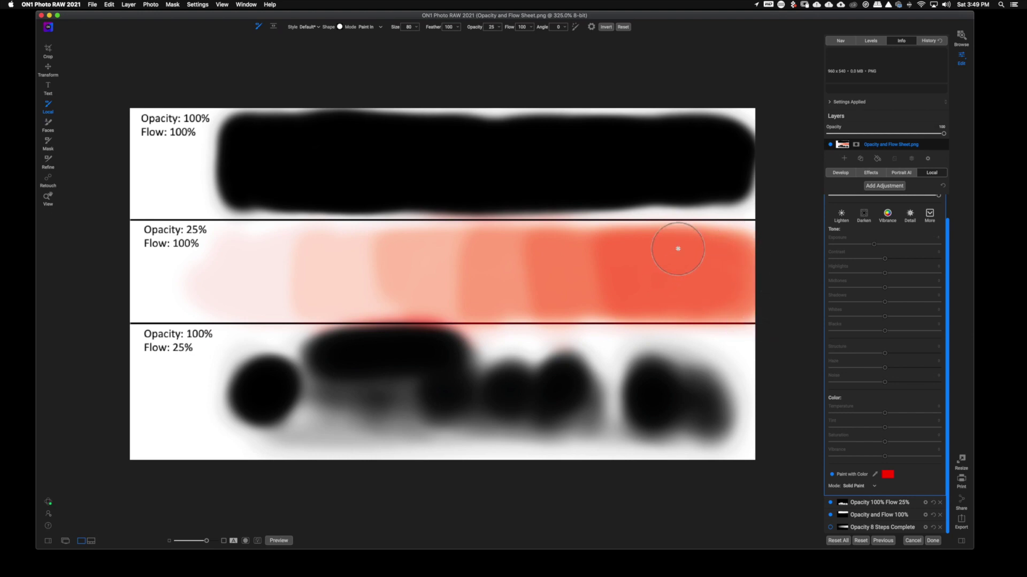
mouse_move(679, 249)
mouse_down()
mouse_move(687, 311)
mouse_move(678, 228)
mouse_move(748, 238)
mouse_move(745, 319)
mouse_move(724, 276)
mouse_move(718, 290)
mouse_move(719, 259)
mouse_move(733, 300)
mouse_up()
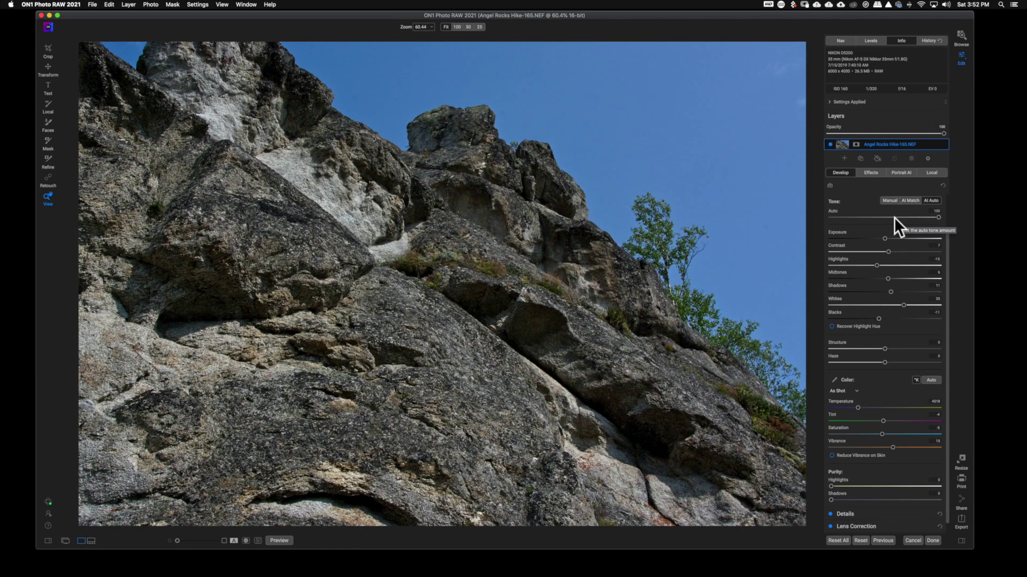
Open the rock photo's local adjustments and rename the adjustment Burn.
click(932, 174)
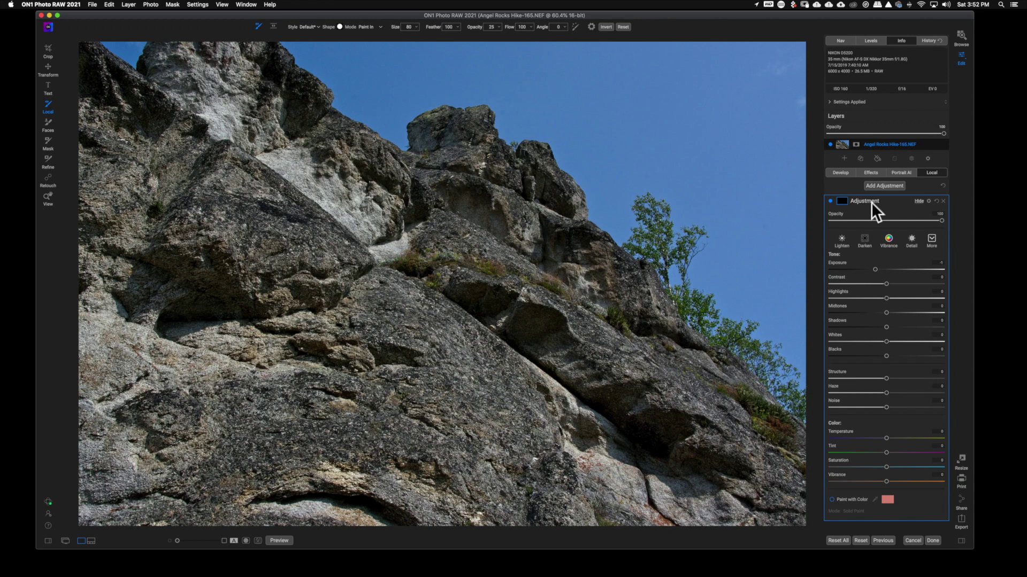
text(Burn)
key(Return)
Set the brush to opacity 100 and flow 50, and lower the Burn adjustment's Exposure to about -1.2 and Blacks slightly.
click(523, 27)
key(BackSpace)
text(50)
drag(874, 269, 872, 271)
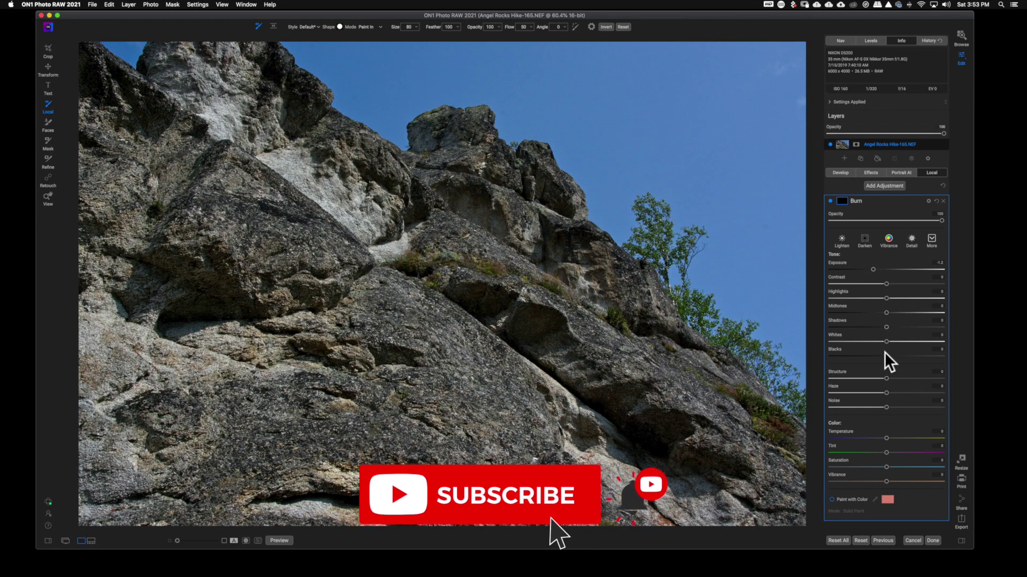
drag(886, 355, 882, 357)
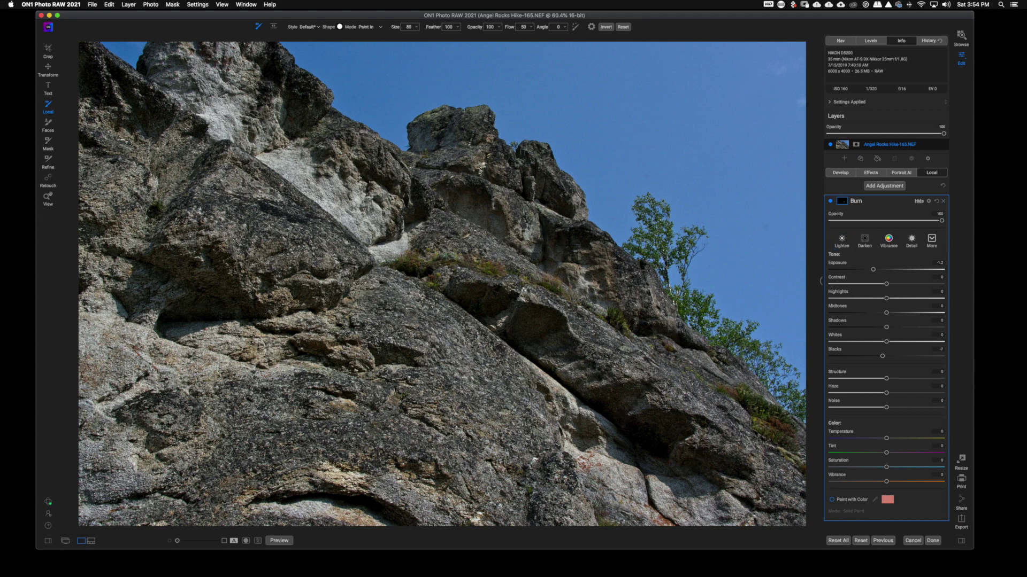
Display the Burn adjustment's mask and set the brush to flow 11 and size 500.
click(840, 201)
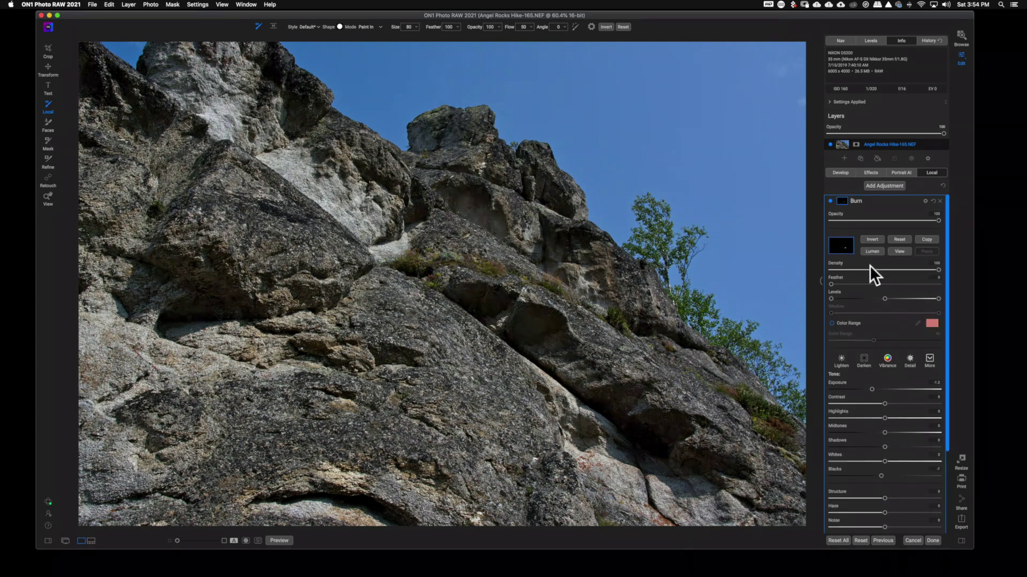
click(898, 252)
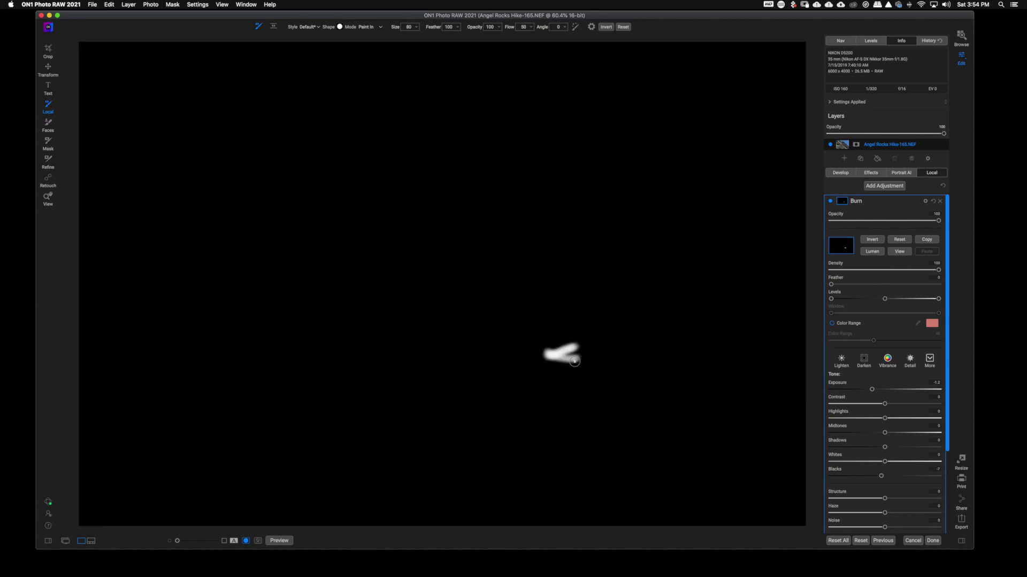
click(531, 27)
drag(509, 35, 491, 36)
click(503, 84)
scroll(442, 231, up, 10)
scroll(443, 231, up, 5)
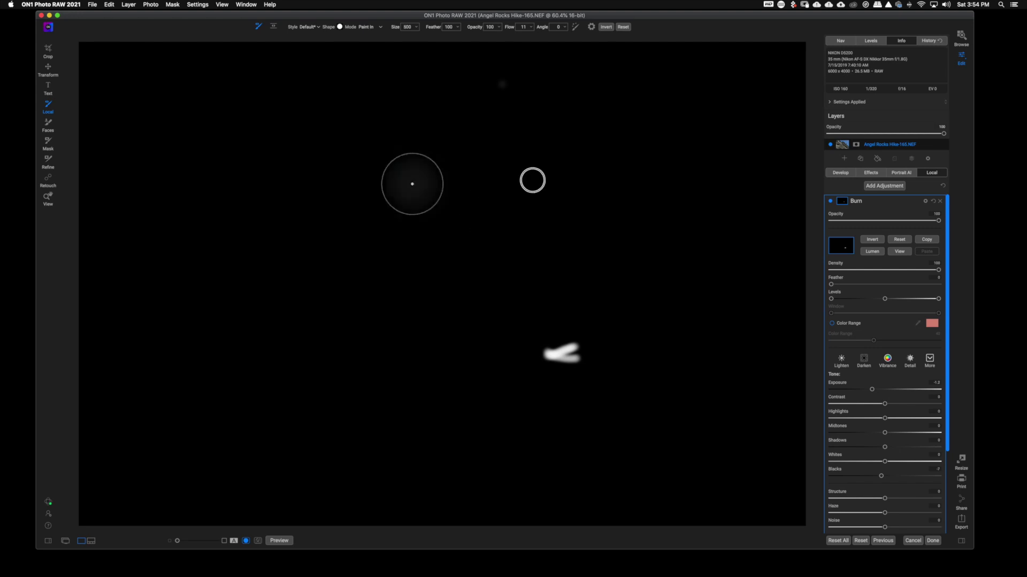
Paint one faint pass across the mask's upper right and a dense built-up patch left of centre, and return to the photo view.
drag(412, 184, 690, 172)
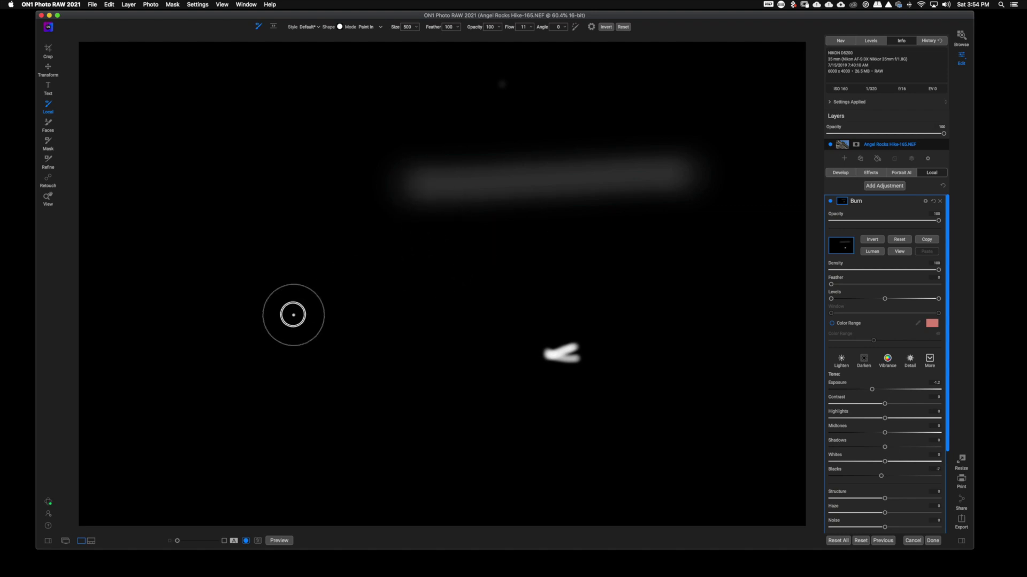
mouse_move(290, 311)
mouse_down()
mouse_move(386, 291)
mouse_move(436, 306)
mouse_move(354, 343)
mouse_move(266, 338)
mouse_move(435, 322)
mouse_move(262, 326)
mouse_move(442, 296)
mouse_move(390, 316)
mouse_move(292, 326)
mouse_move(433, 308)
mouse_move(367, 321)
mouse_move(285, 323)
mouse_move(428, 295)
mouse_move(280, 322)
mouse_move(395, 328)
mouse_up()
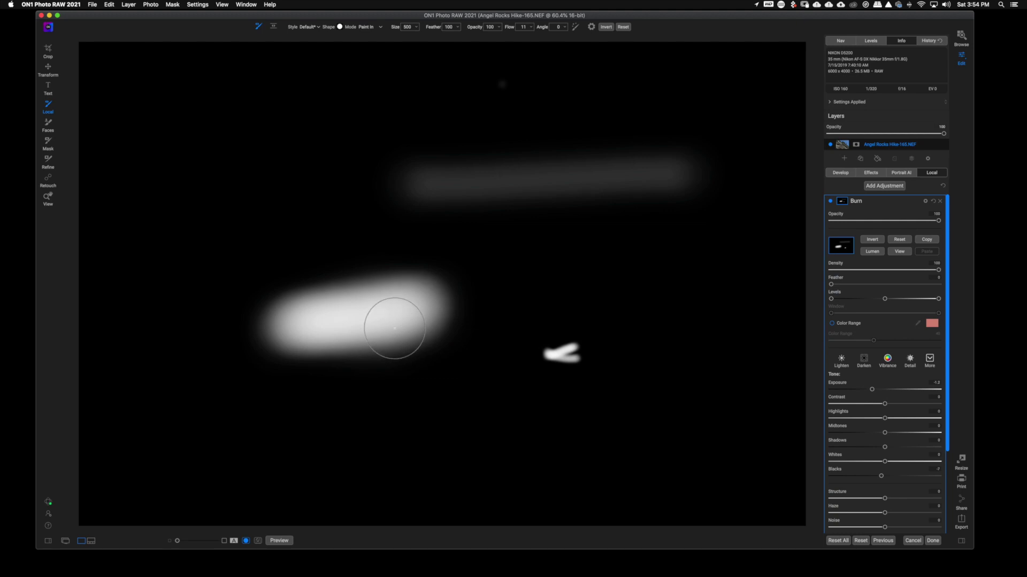
click(899, 250)
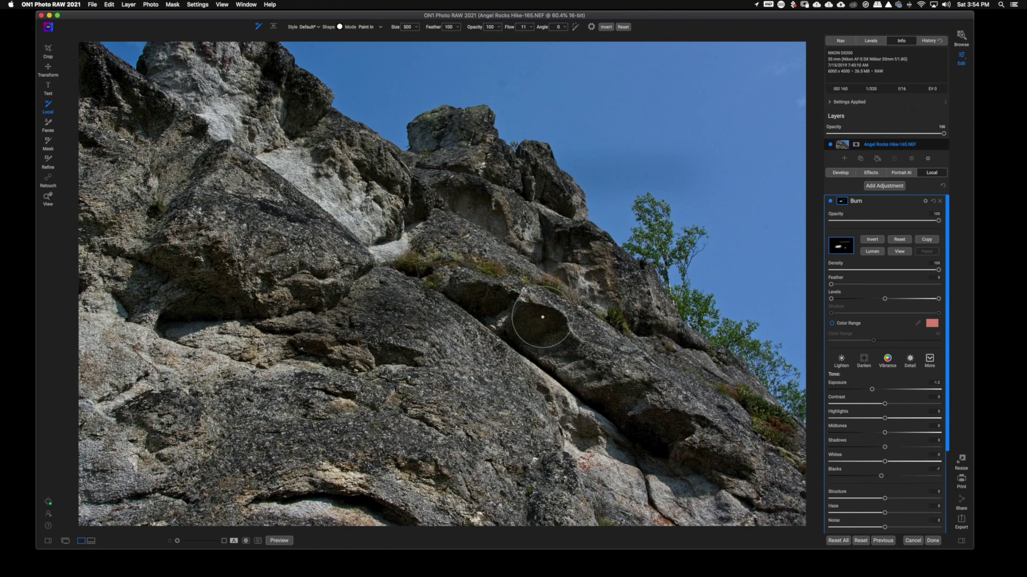
Reset the Burn adjustment's mask and return its Exposure and Blacks to 0.
click(897, 238)
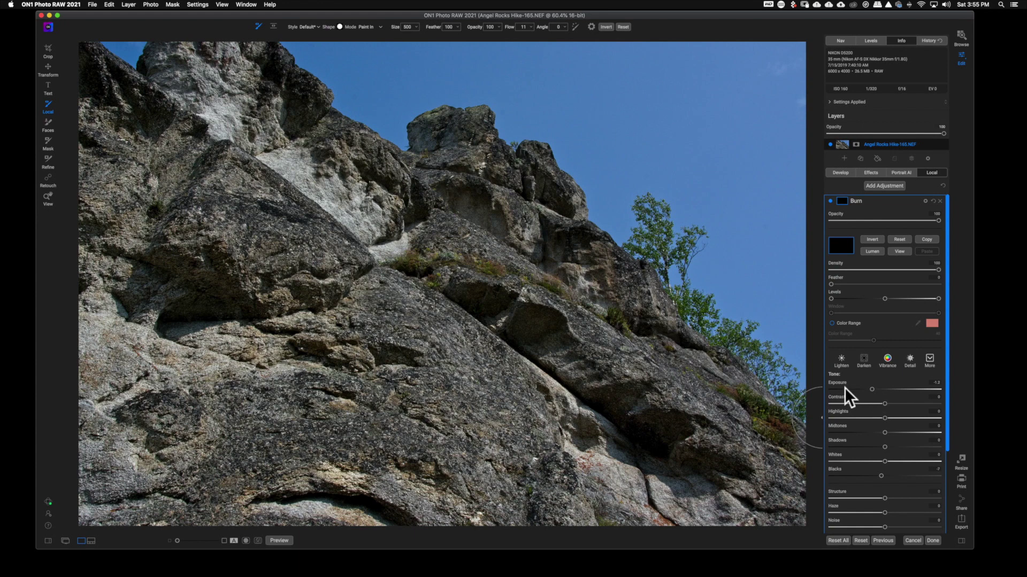
double_click(837, 470)
Try warming the pale rock band at the photo's upper left by painting with Temperature at 51.
scroll(849, 460, down, 4)
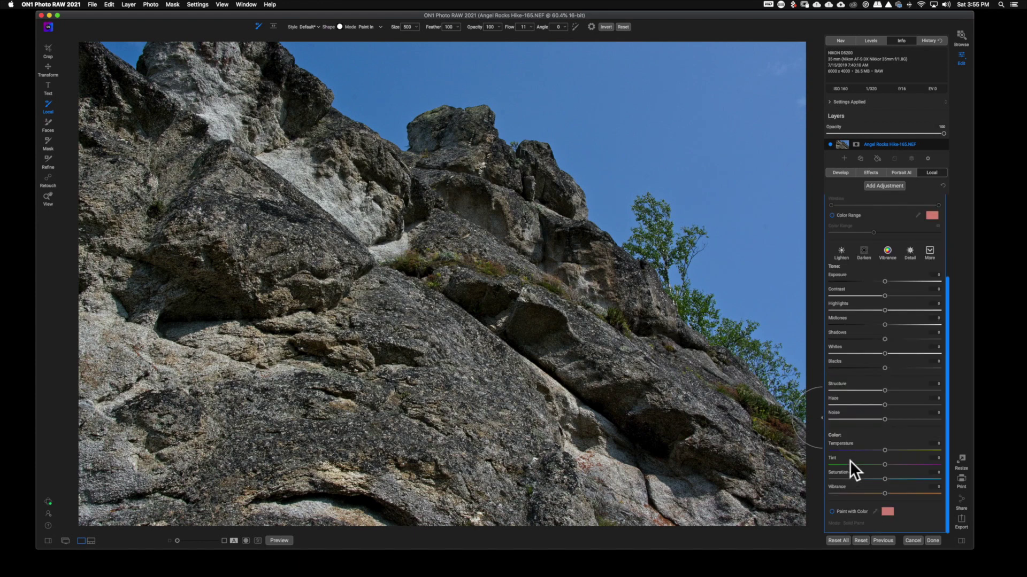
drag(884, 450, 911, 450)
mouse_move(389, 239)
mouse_down()
mouse_move(231, 129)
mouse_move(164, 102)
mouse_up()
mouse_move(394, 244)
mouse_down()
mouse_move(212, 116)
mouse_move(435, 261)
mouse_move(353, 212)
mouse_move(190, 82)
mouse_move(408, 257)
mouse_move(368, 217)
mouse_move(201, 109)
mouse_up()
Clear the Burn adjustment's mask and set its Temperature to 13.
scroll(844, 243, up, 4)
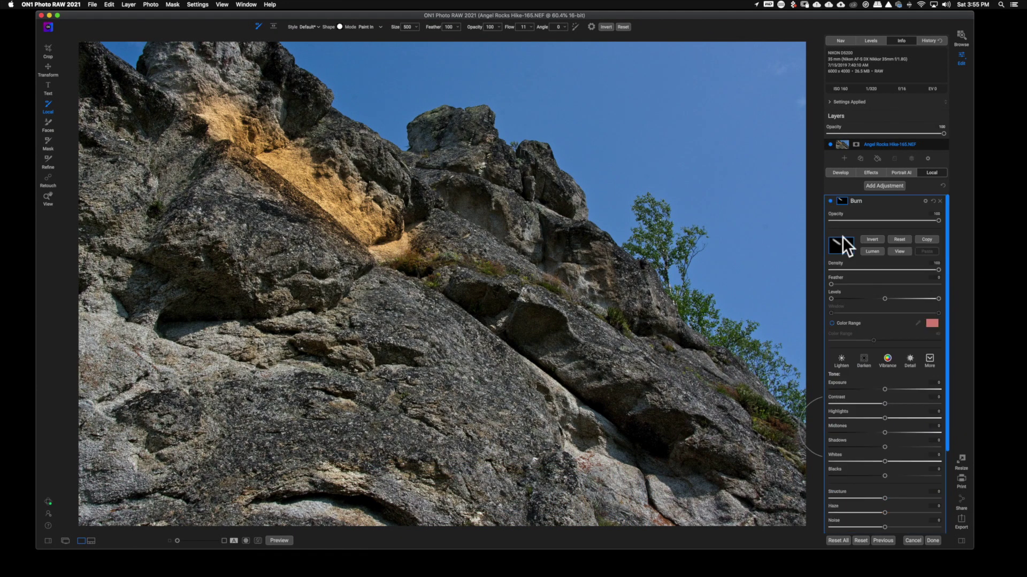
click(899, 240)
scroll(875, 435, down, 1)
scroll(875, 435, down, 5)
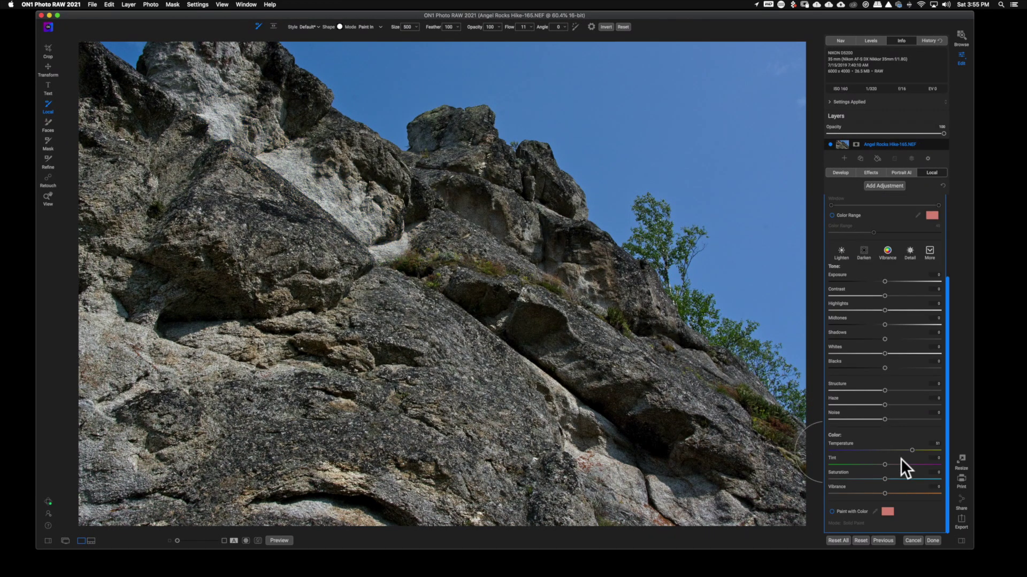
drag(910, 450, 892, 456)
Paint the warming over the pale rock at the photo's upper left and, with brush size 200, the light patch at lower right.
drag(289, 153, 398, 251)
mouse_move(221, 111)
mouse_down()
mouse_move(192, 85)
mouse_move(197, 75)
mouse_move(225, 69)
mouse_move(264, 91)
mouse_up()
mouse_move(593, 474)
mouse_down()
mouse_move(580, 451)
mouse_move(634, 489)
mouse_move(616, 490)
mouse_move(587, 460)
mouse_move(644, 499)
mouse_move(656, 486)
mouse_move(664, 505)
mouse_move(659, 483)
mouse_move(681, 503)
mouse_move(741, 510)
mouse_move(663, 500)
mouse_up()
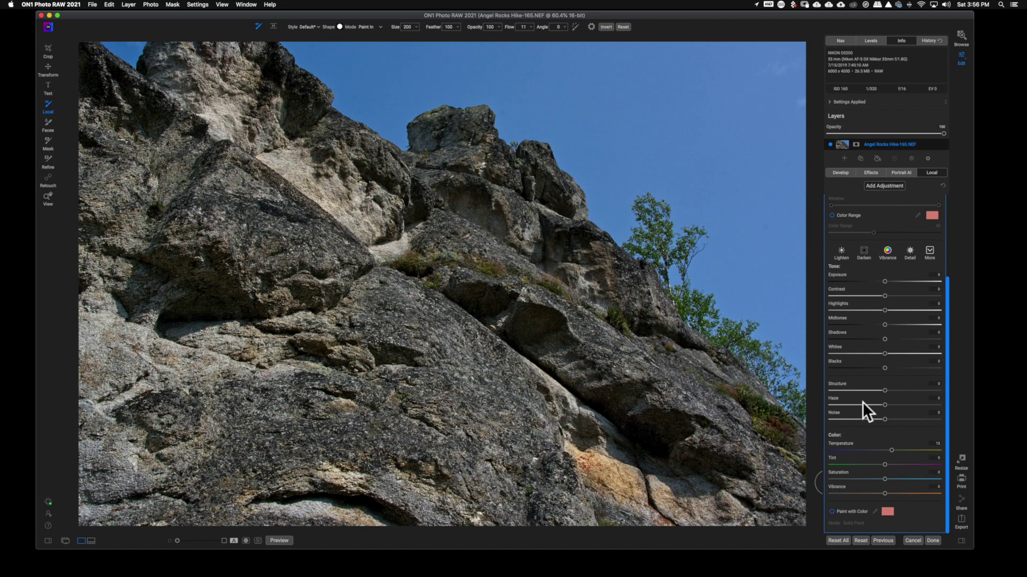
View the lightening adjustment's mask as black and white, and return to the normal photo view.
scroll(862, 403, up, 10)
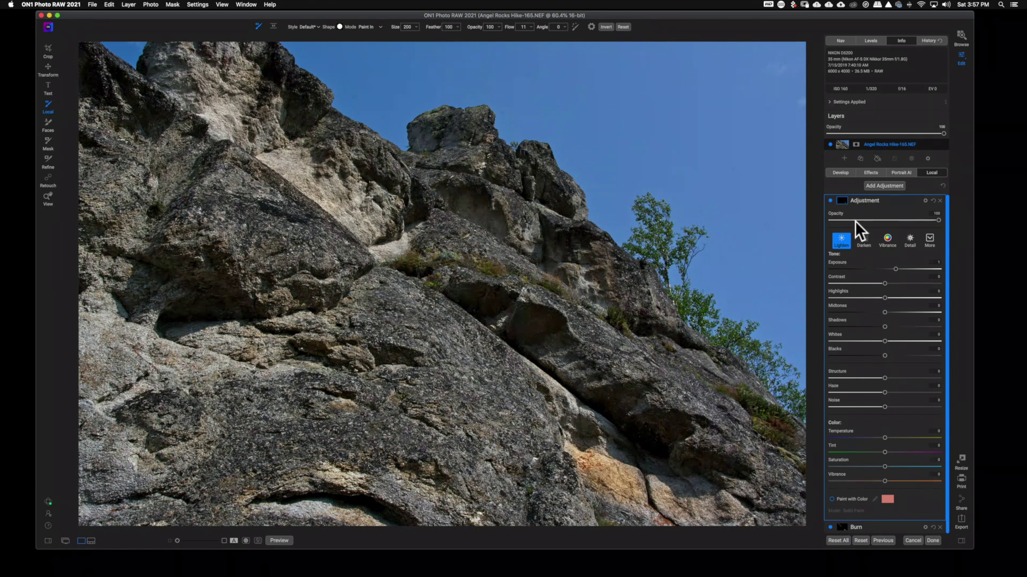
click(843, 202)
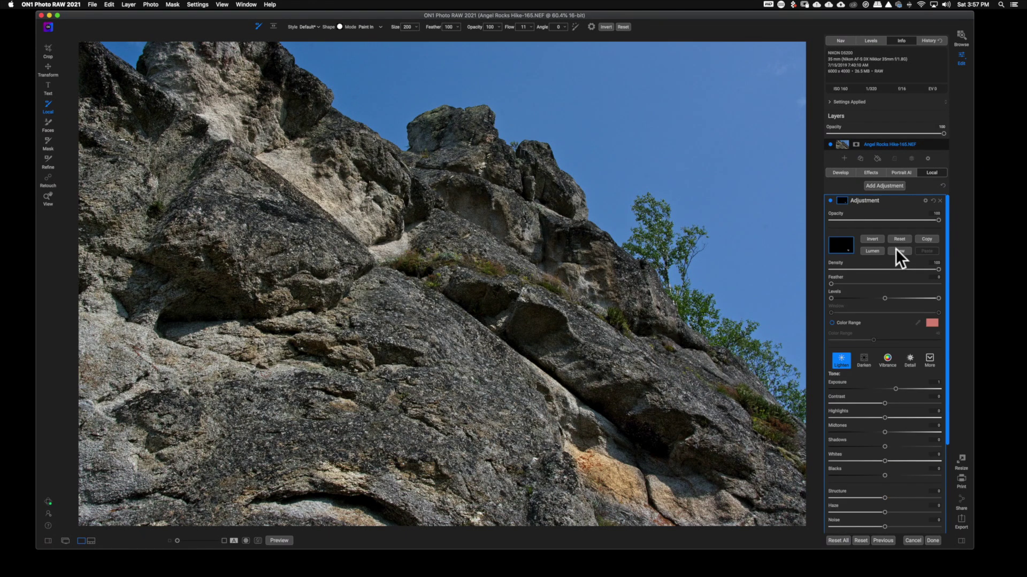
click(896, 249)
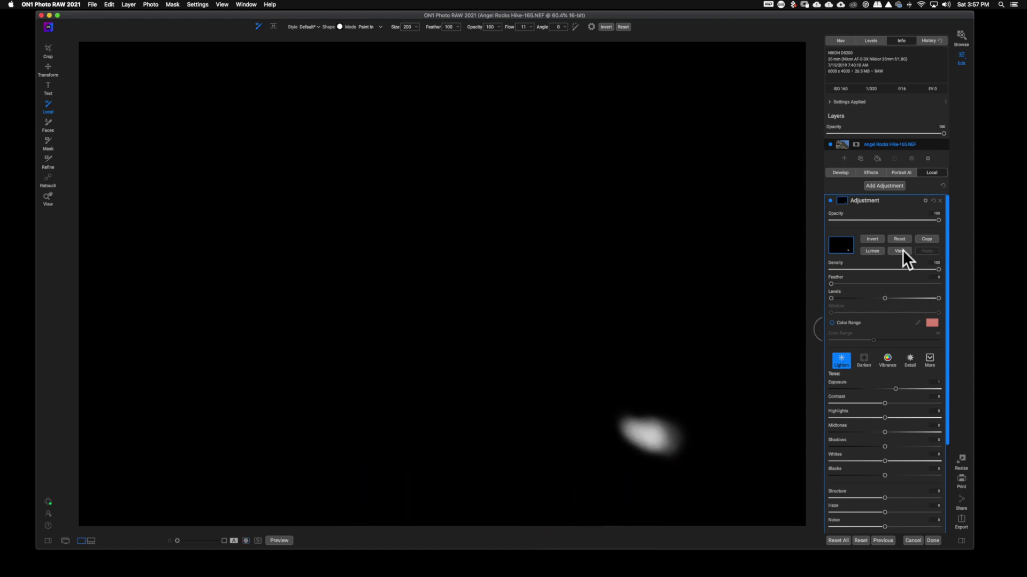
key(super+m)
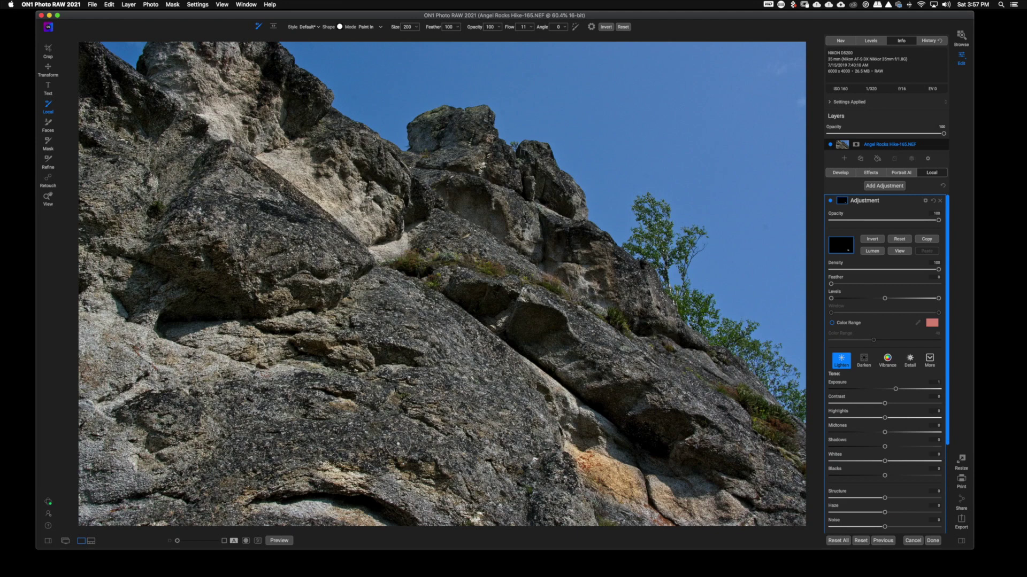
Add a Darken adjustment, enlarge the brush to 1000, set Exposure to -1.5 and lower the Blacks.
key(bracketright)
key(bracketright)
key(bracketright)
key(bracketright)
key(bracketright)
key(bracketright)
key(bracketright)
key(bracketright)
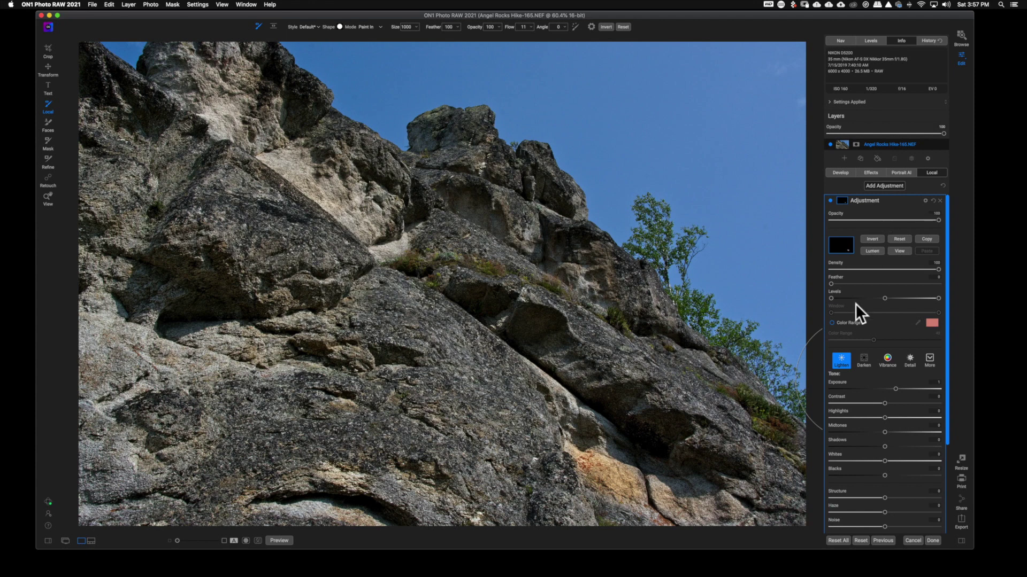
scroll(855, 304, down, 3)
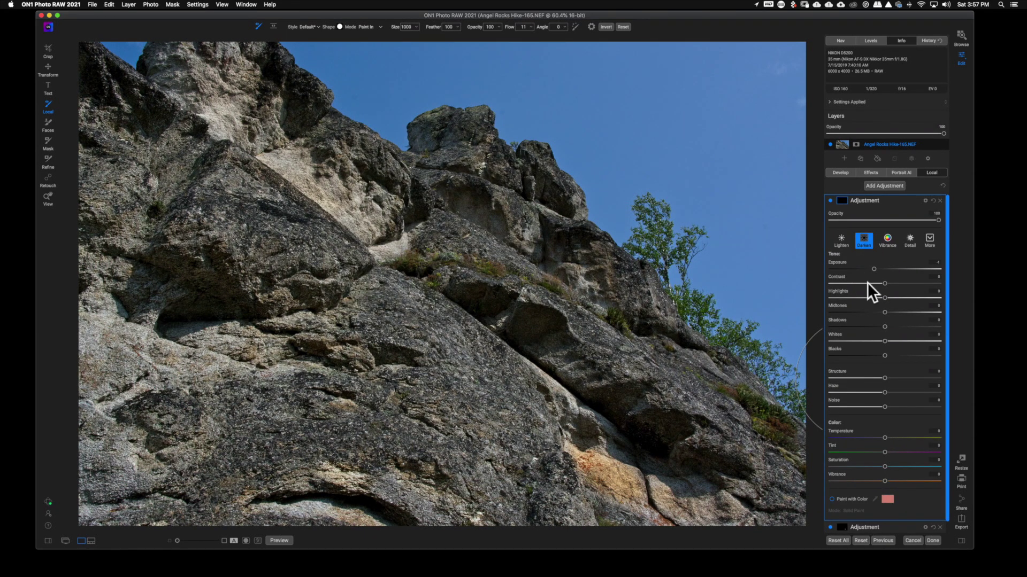
drag(884, 355, 872, 356)
drag(874, 268, 869, 268)
Paint the darkening over the rock face, starting with brush size 1400 and reducing it to 600 and 500.
key(bracketright)
key(bracketright)
key(bracketright)
key(bracketright)
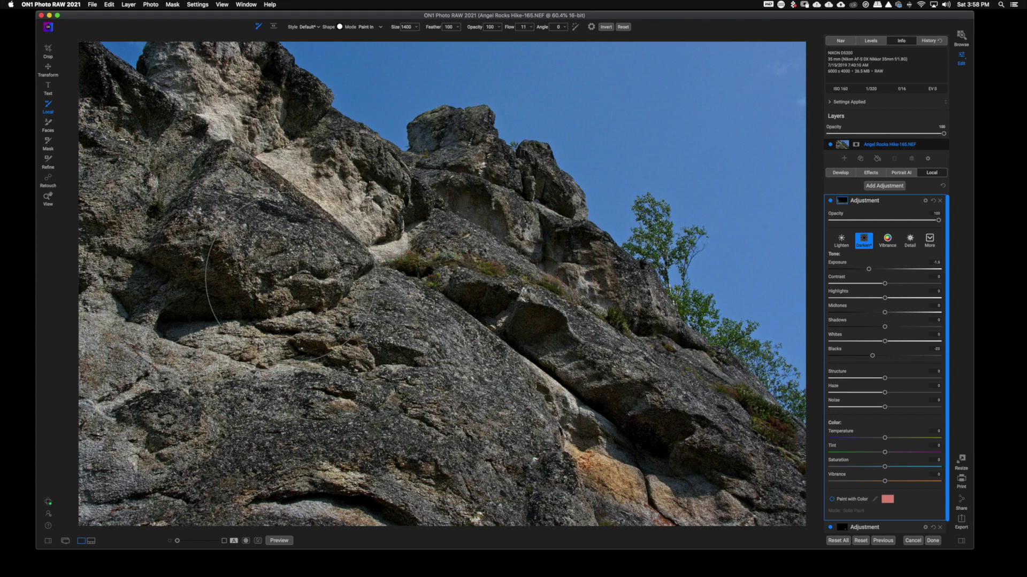
key(bracketleft)
key(bracketleft)
key(bracketleft)
key(bracketleft)
key(bracketleft)
key(bracketleft)
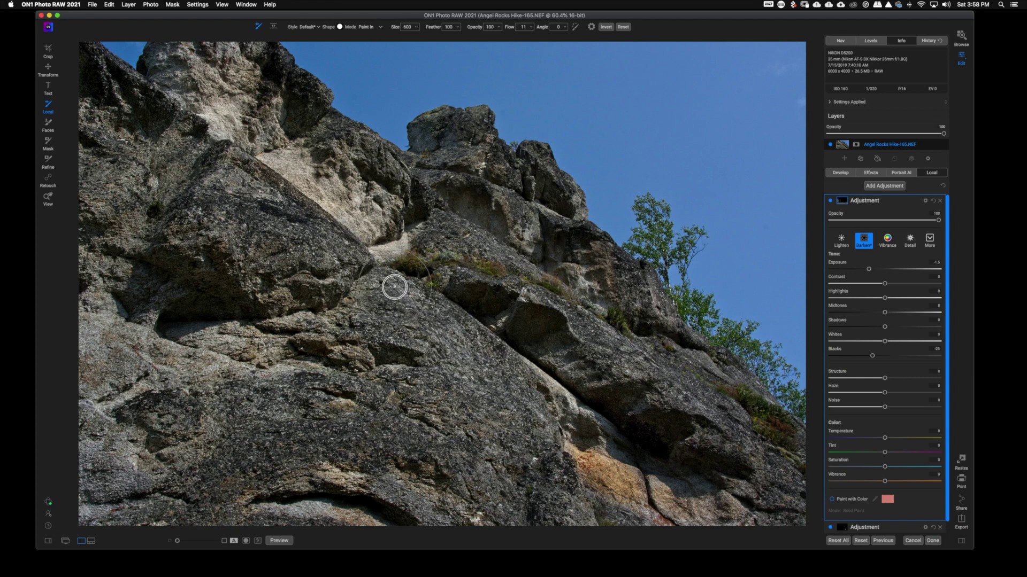
key(bracketleft)
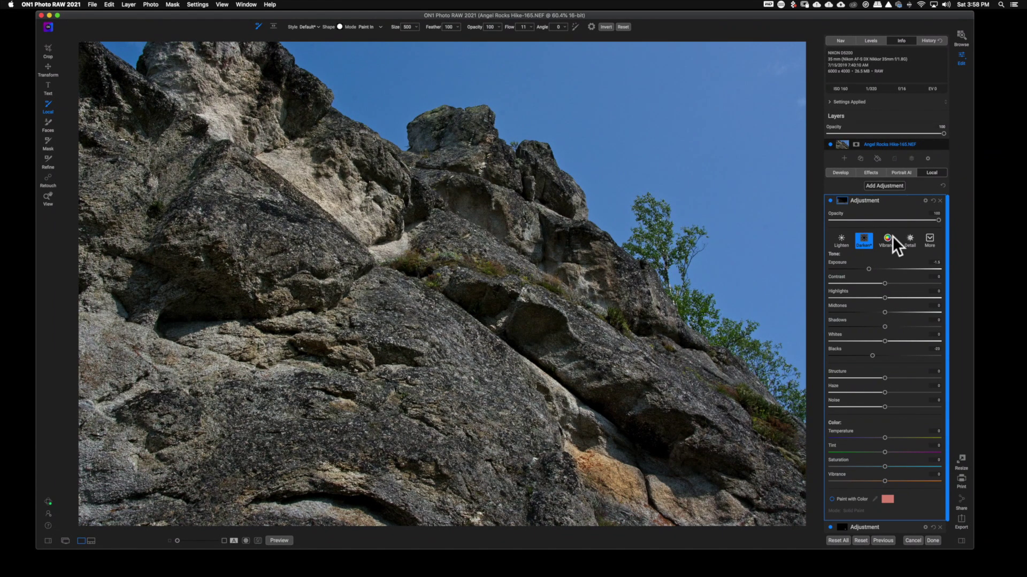
In a new adjustment, set Structure to 37 and paint over the lower rocks with brush size 1300.
key(super+z)
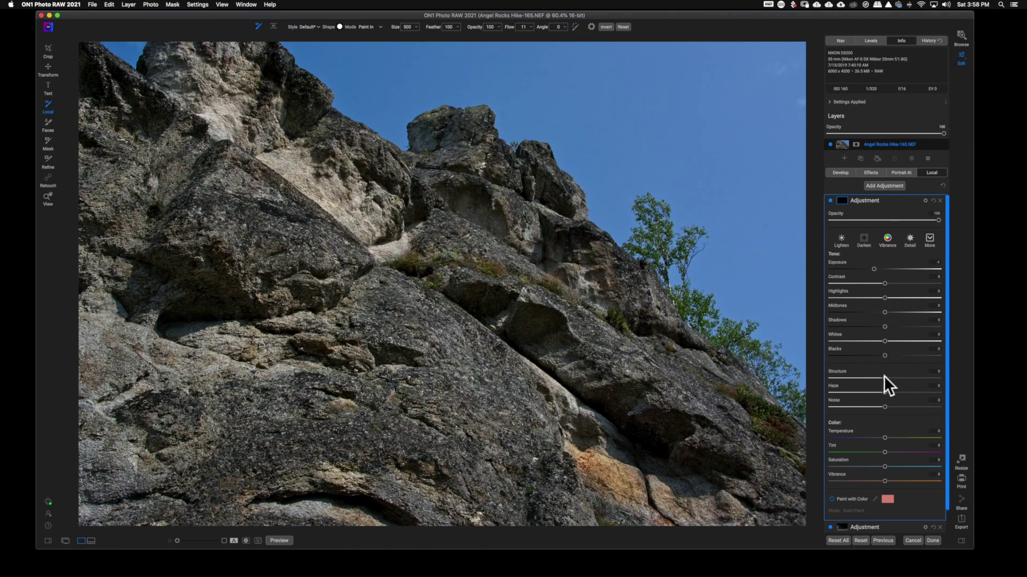
drag(885, 378, 904, 379)
key(bracketright)
key(bracketright)
key(bracketright)
key(bracketright)
key(bracketright)
key(bracketright)
key(bracketright)
key(bracketright)
drag(617, 482, 751, 491)
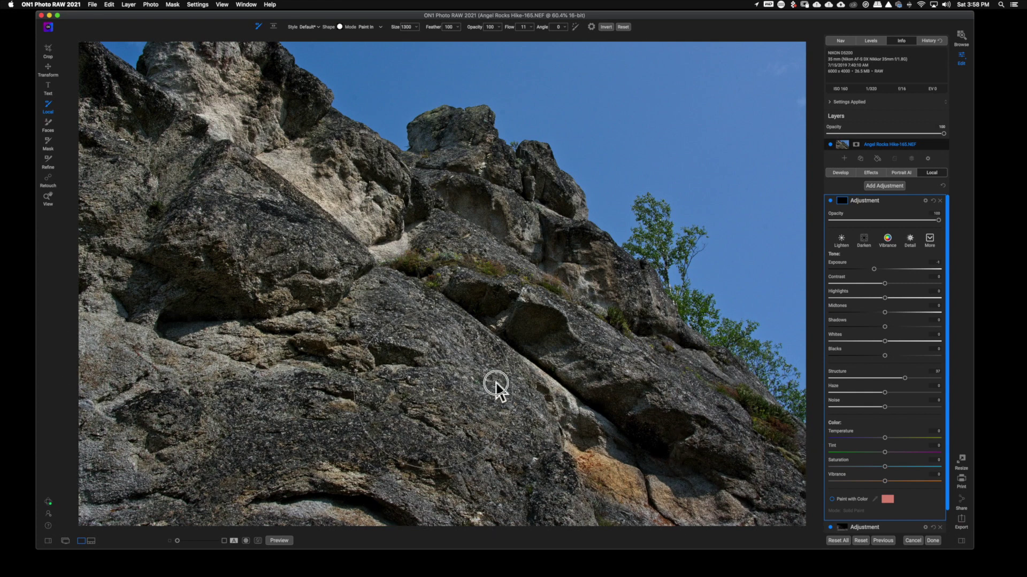
mouse_move(324, 297)
mouse_down()
mouse_move(201, 264)
mouse_move(115, 279)
mouse_move(104, 371)
mouse_move(386, 441)
mouse_up()
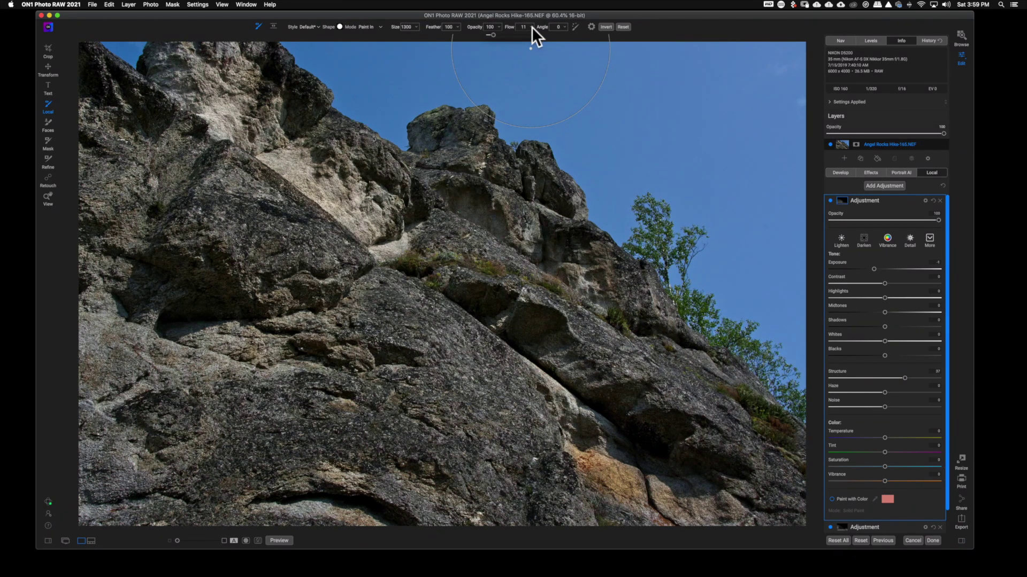
Set the brush flow to 100 and opacity to 35, and paint broadly over the lower rocks with brush size 1900.
drag(495, 37, 564, 35)
drag(496, 34, 469, 39)
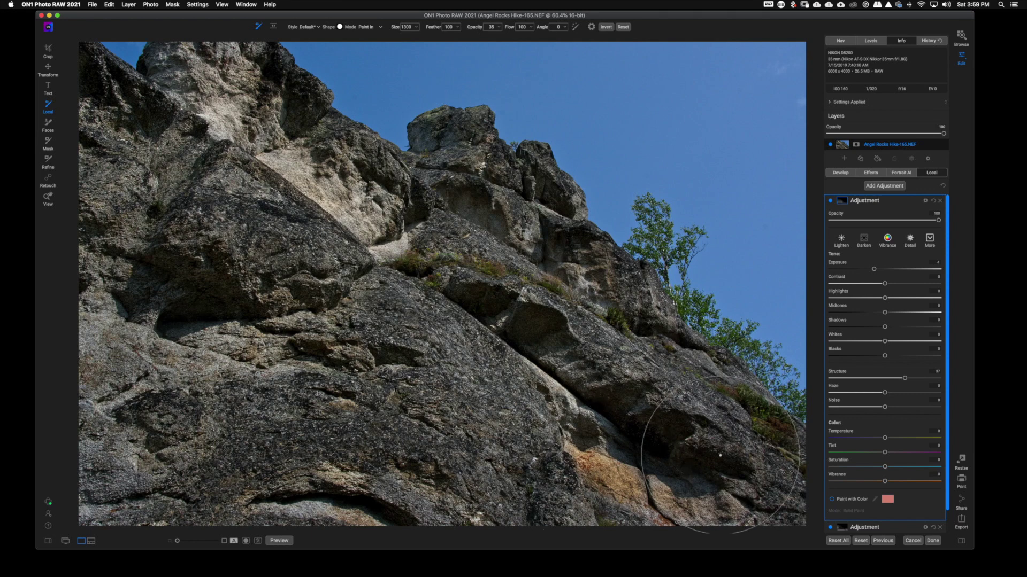
key(bracketright)
key(bracketright)
key(bracketright)
key(bracketright)
key(bracketright)
key(bracketright)
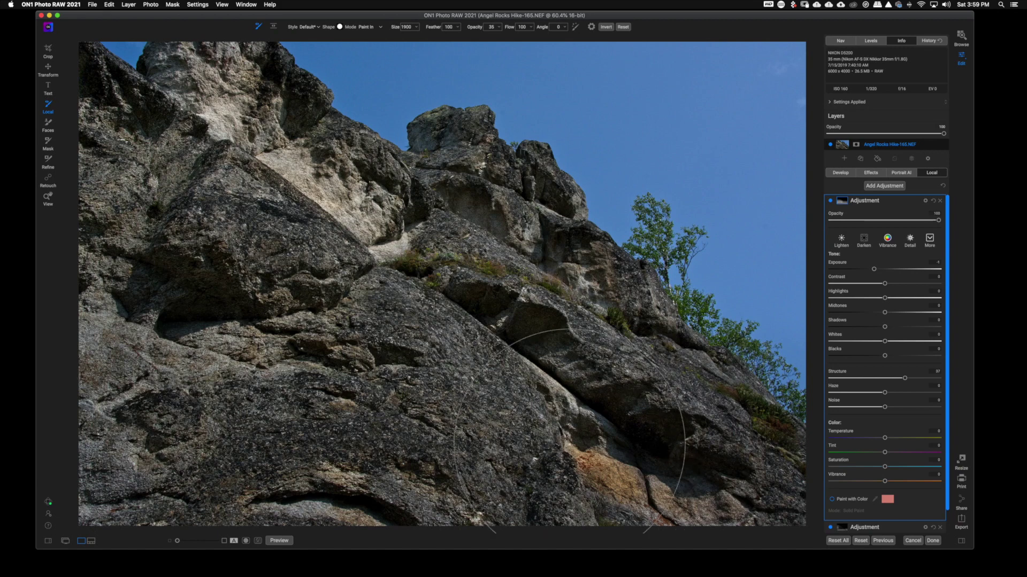
Layer overlapping strokes across the lower rock face, reducing the brush size to 900, 400 and 150.
key(bracketleft)
key(bracketleft)
key(bracketleft)
key(bracketleft)
key(bracketleft)
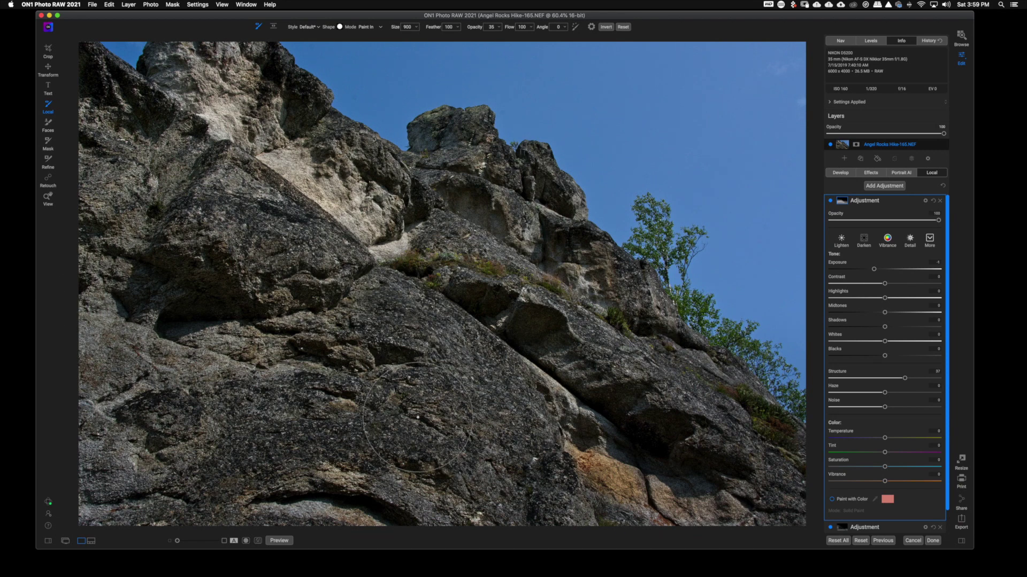
key(bracketleft)
key(bracketleft)
key(bracketleft)
key(bracketleft)
key(bracketleft)
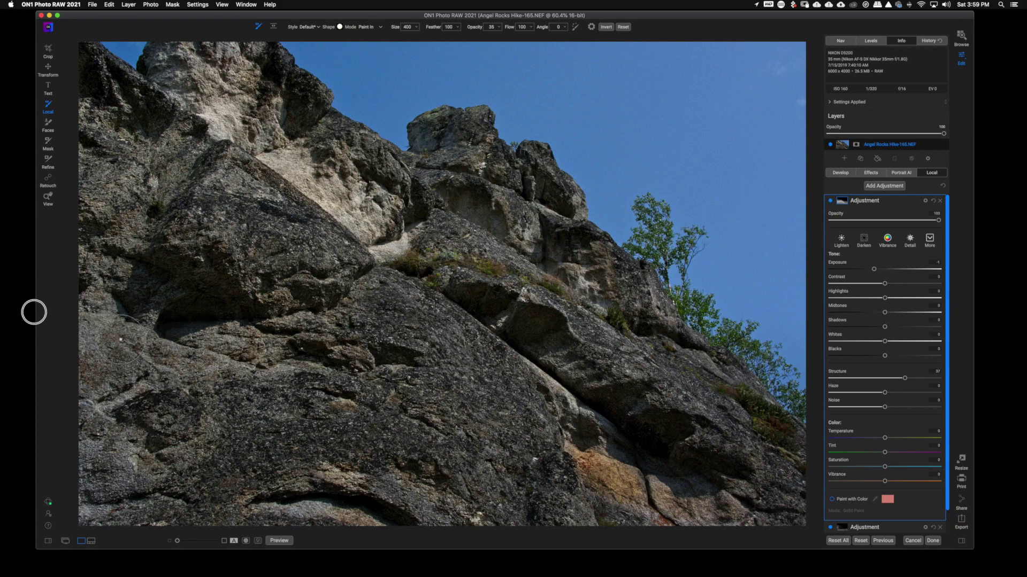
key(bracketleft)
key(bracketleft)
key(bracketleft)
key(bracketleft)
key(bracketleft)
key(bracketleft)
Reset the adjustment's Exposure to 0, set Structure to 81 and, viewing the rock at 100%, raise Contrast to about 22.
double_click(837, 262)
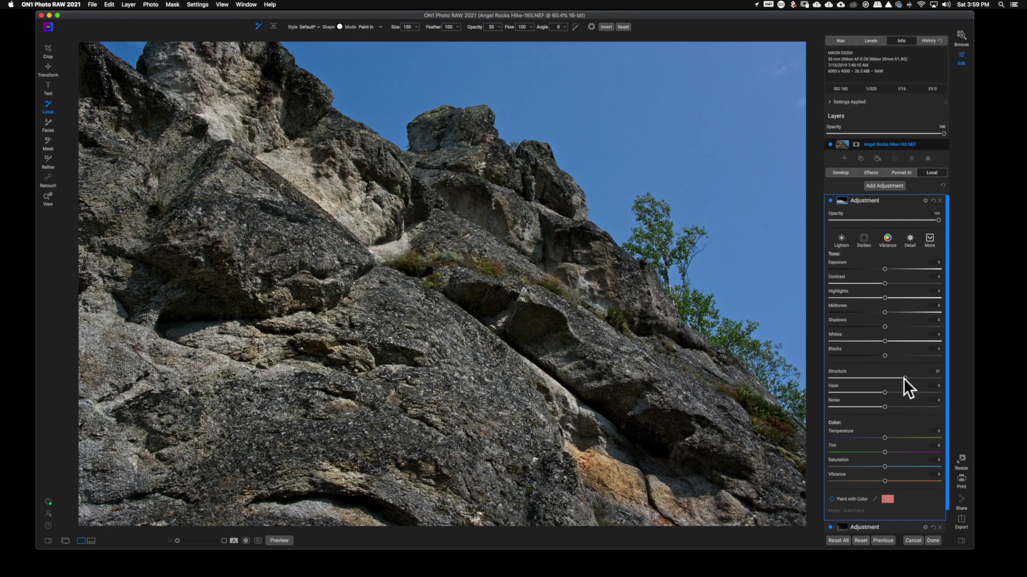
drag(904, 378, 928, 389)
key(z)
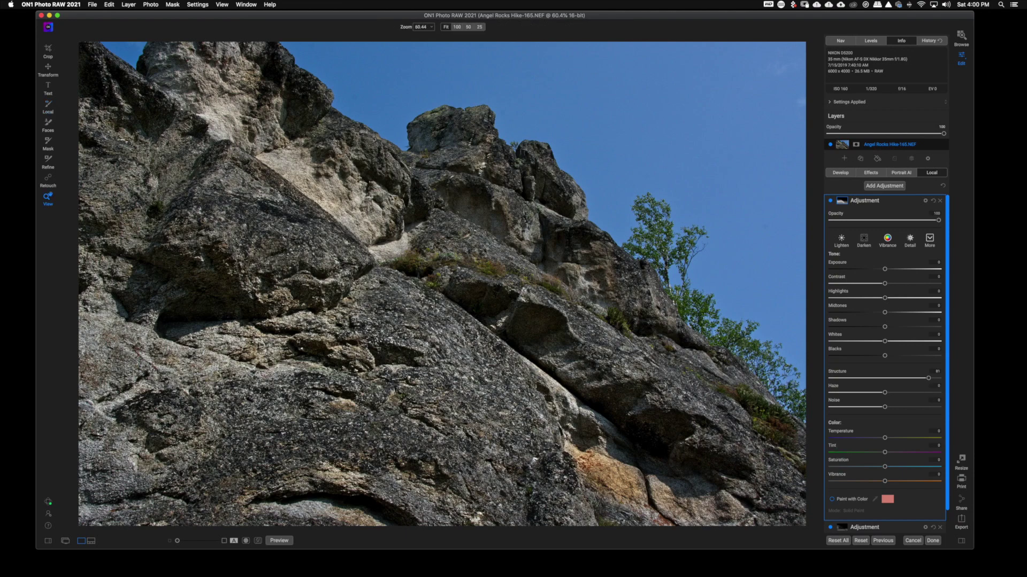
click(503, 389)
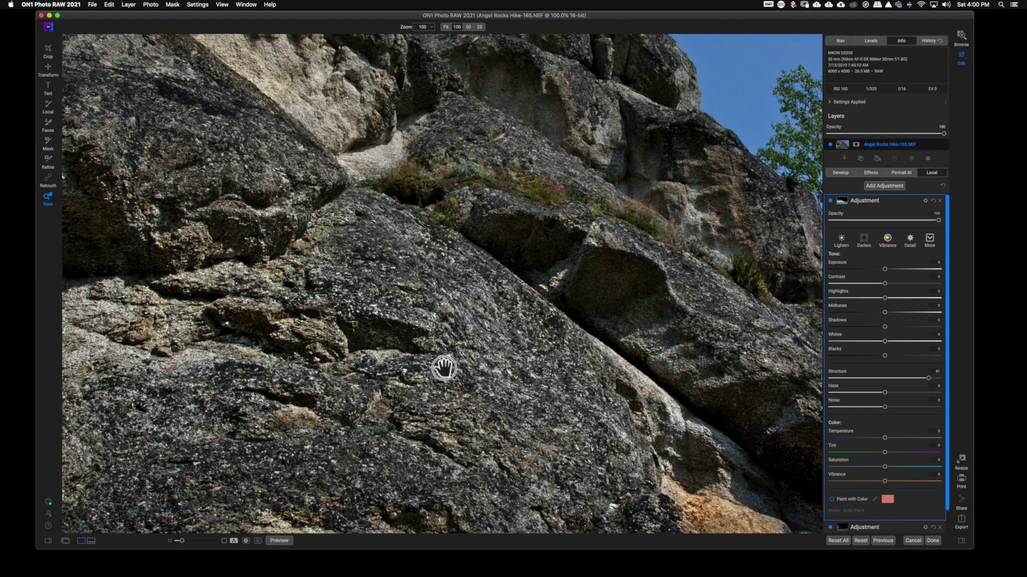
drag(442, 367, 470, 321)
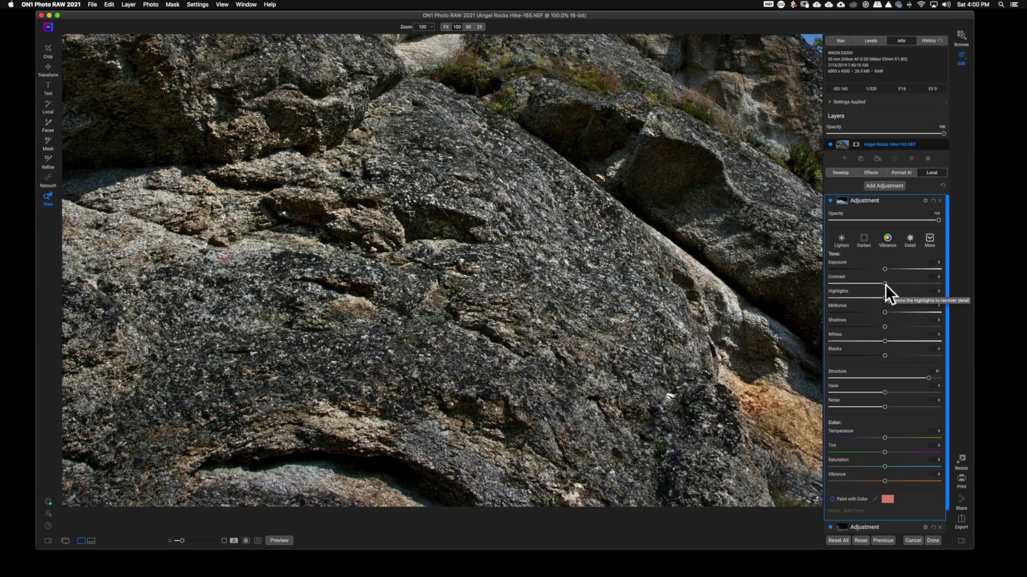
drag(885, 283, 896, 285)
Examine the layered strokes in the adjustment's mask with the whole image fitted, and return to the photo view.
click(841, 201)
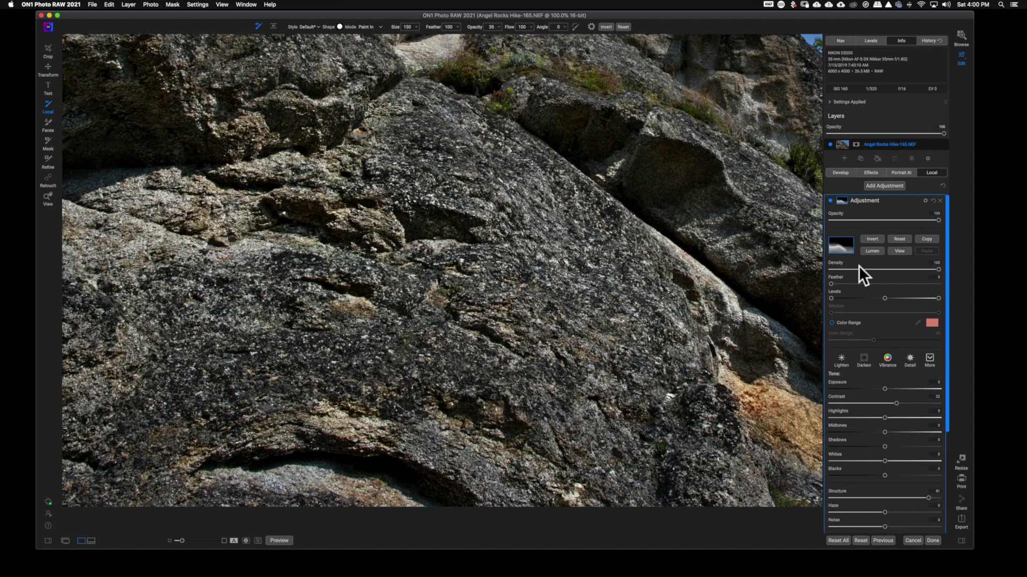
click(900, 252)
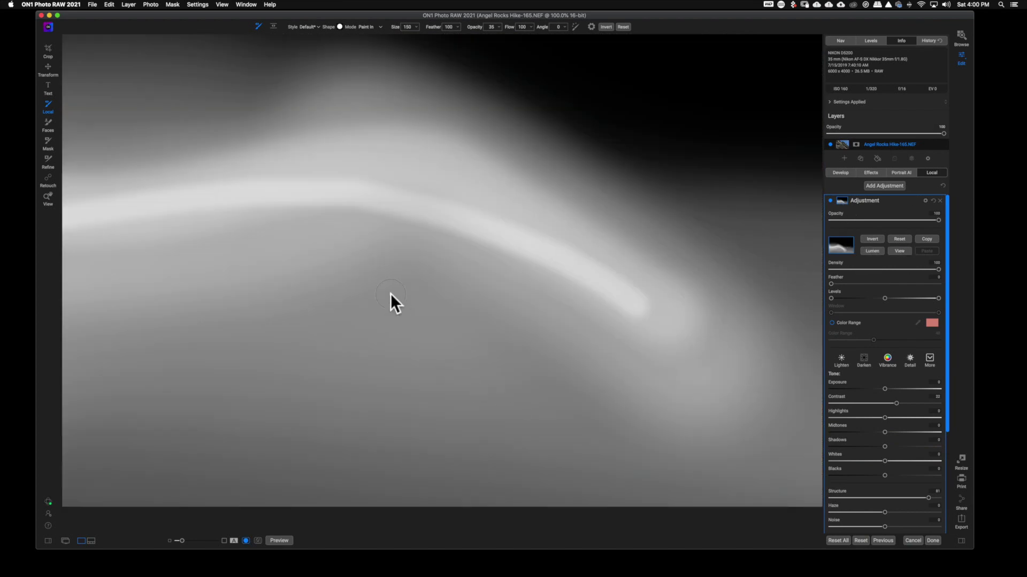
key(z)
key(super+0)
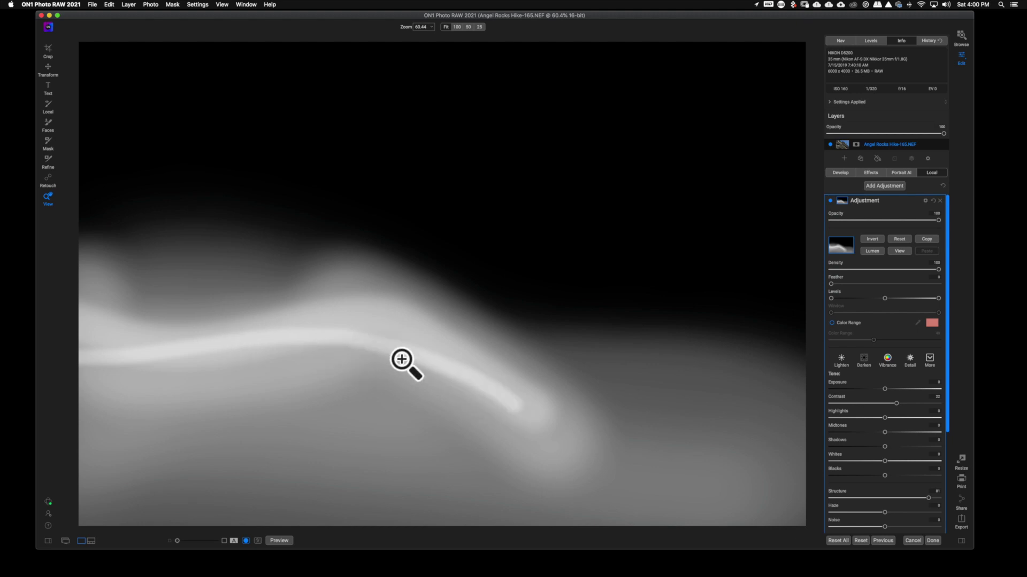
click(896, 252)
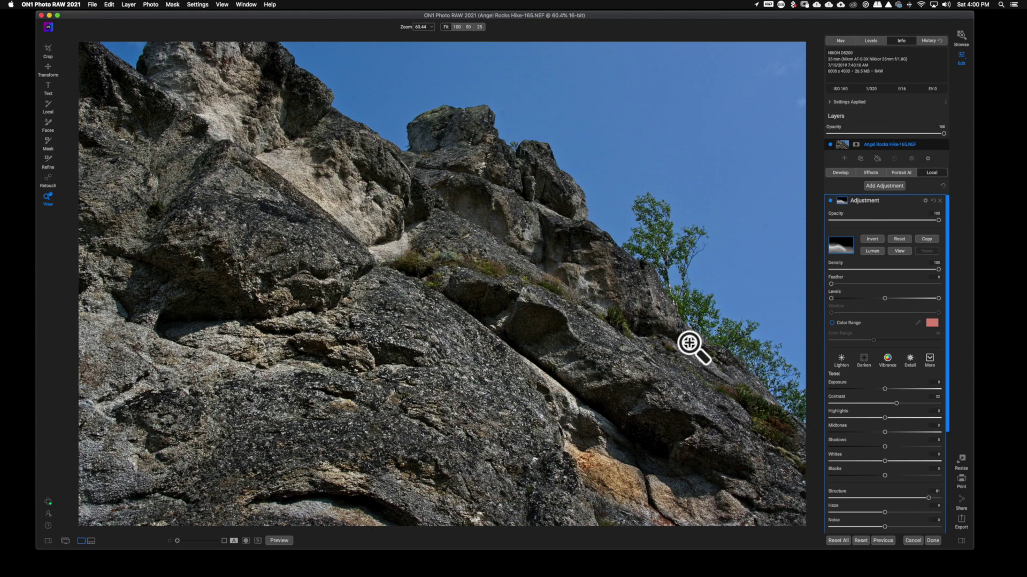